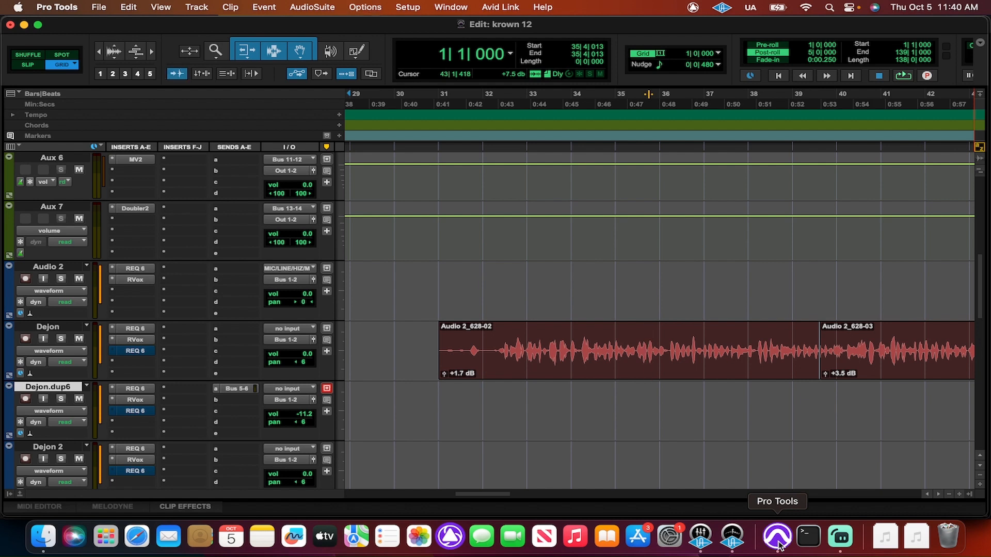
Step: Switch Tab to Transient off and back on, and check its entry among the options
click(175, 76)
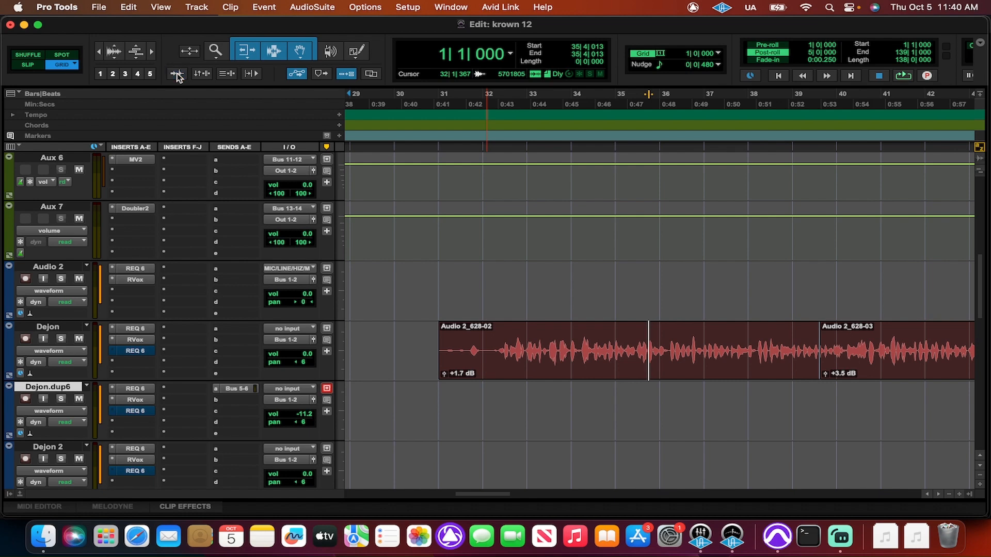
click(177, 75)
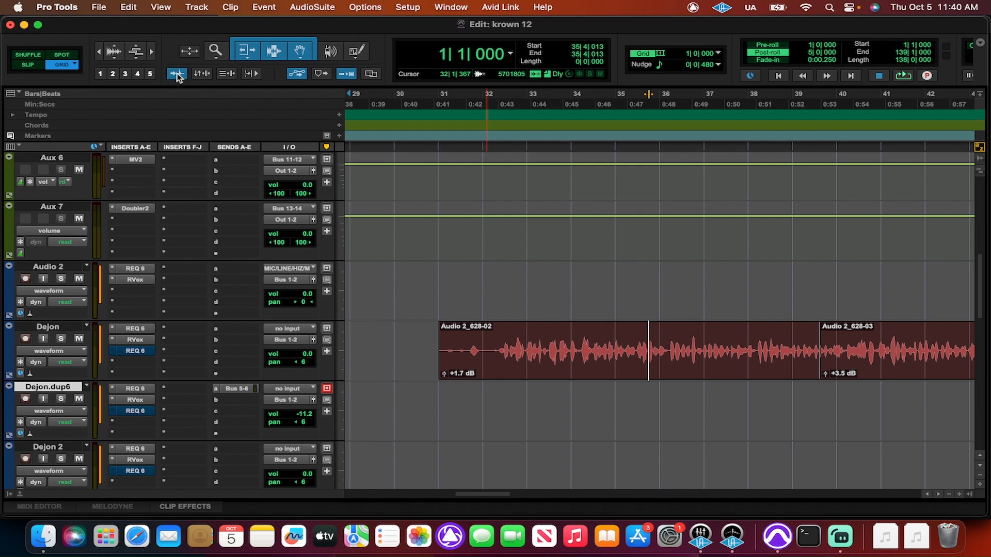
click(367, 7)
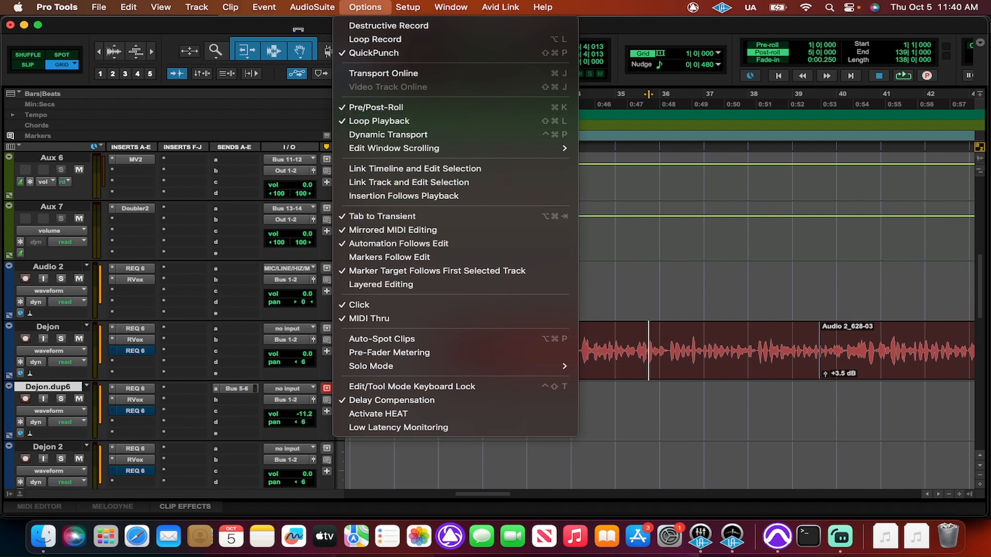
click(288, 34)
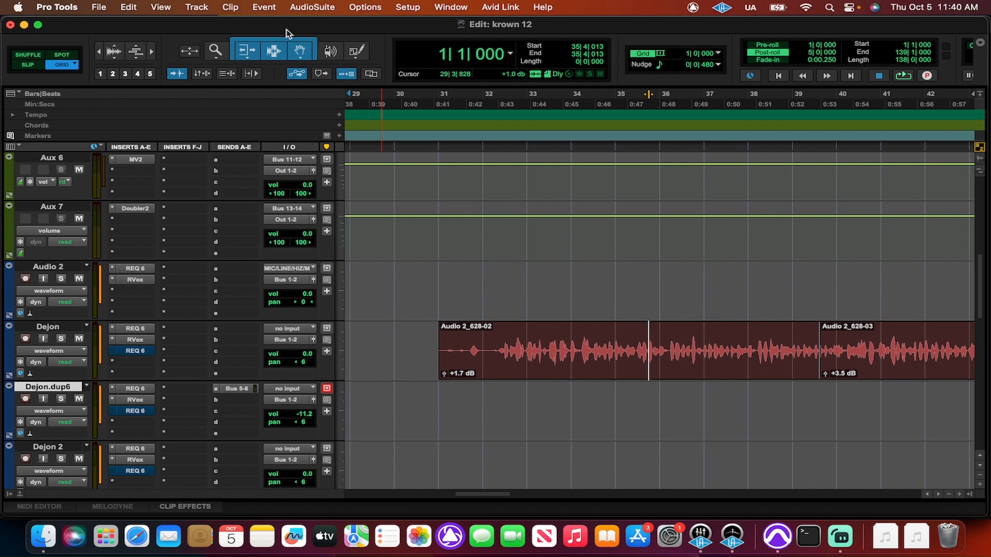
Step: Toggle Tab to Transient repeatedly and leave it enabled
key(alt+super+Tab)
key(alt+super+Tab)
key(alt+super+Tab)
key(alt+super+Tab)
key(alt+super+Tab)
key(alt+super+Tab)
key(alt+super+Tab)
key(alt+super+Tab)
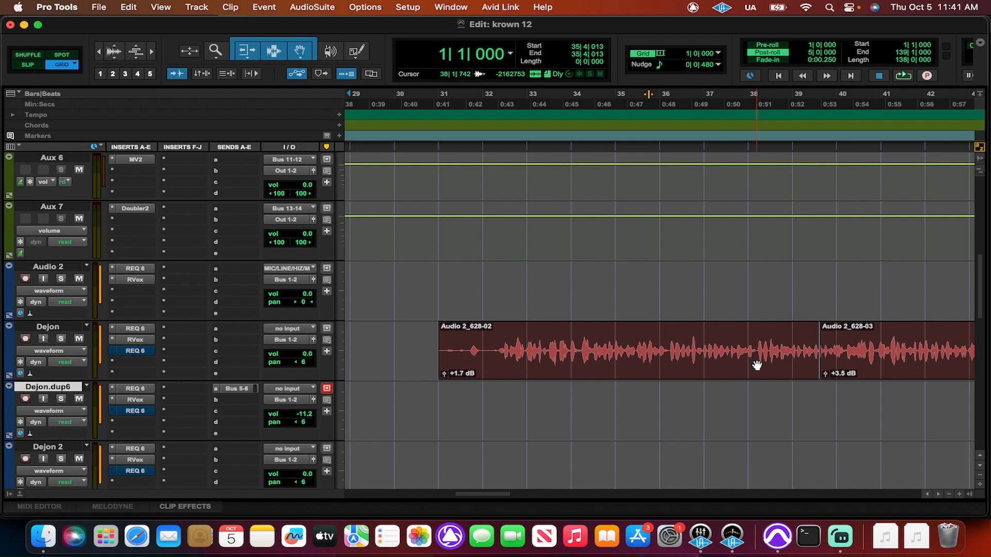
Step: Advance the edit cursor transient by transient through the vocal clip Audio 2_628-02
key(Tab)
key(Tab)
key(Tab)
key(Tab)
key(Tab)
key(Tab)
key(Tab)
key(Tab)
key(Tab)
key(Tab)
key(Tab)
Step: Move the edit cursor back over several transients in the vocal clip Audio 2_628-02
key(alt+Tab)
key(alt+Tab)
key(alt+Tab)
key(alt+Tab)
key(alt+Tab)
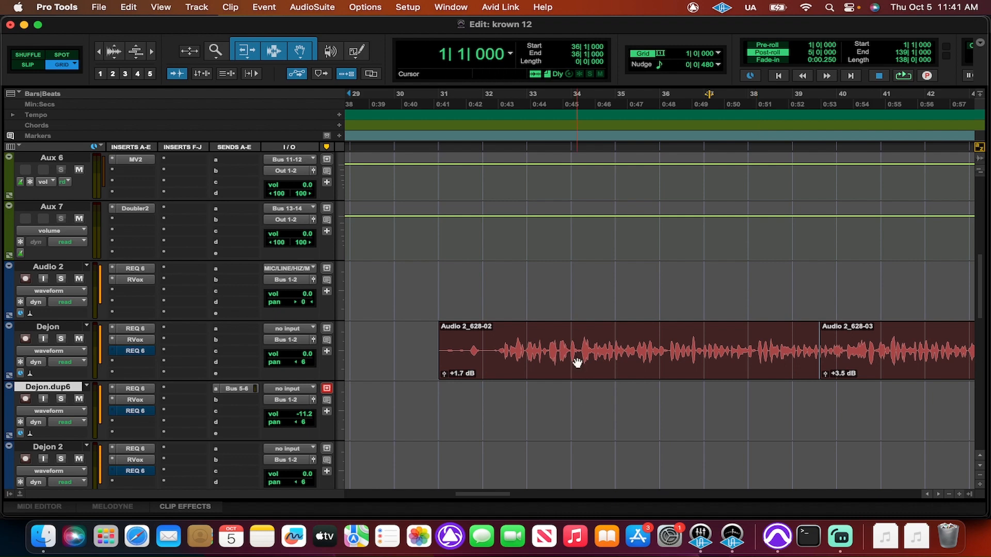
Step: Place the edit cursor at bar 35 in the vocal clip Audio 2_628-02 and look over the surrounding tracks
click(577, 362)
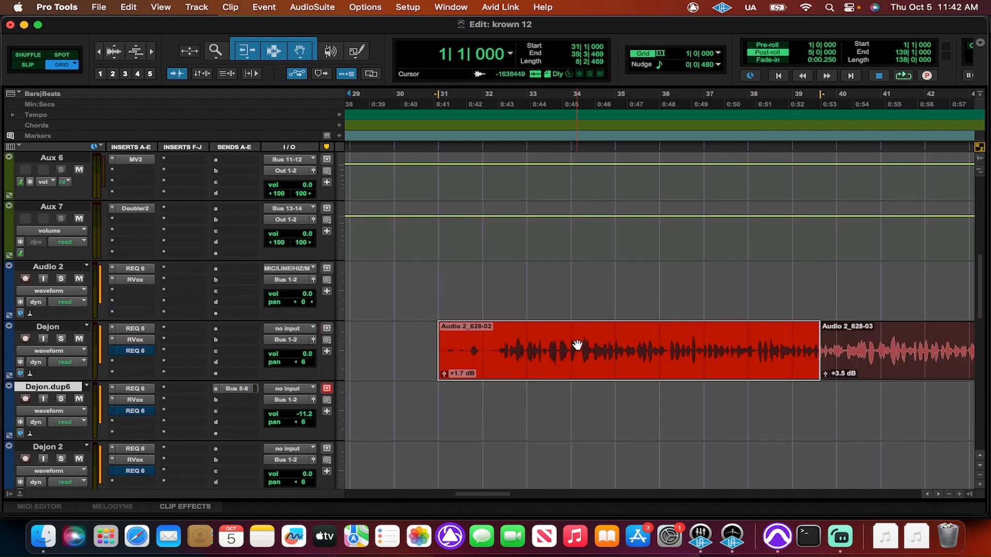
click(604, 340)
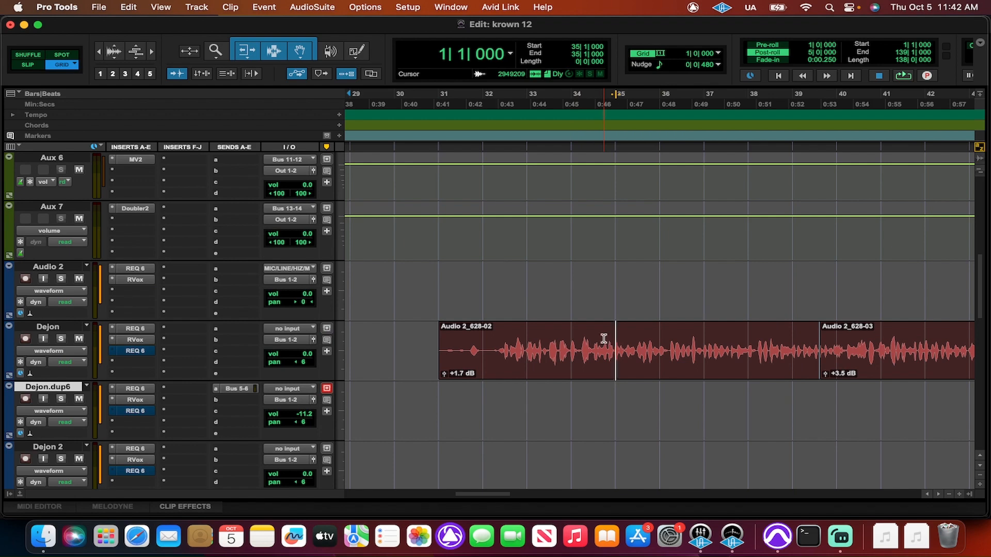
scroll(187, 398, down, 15)
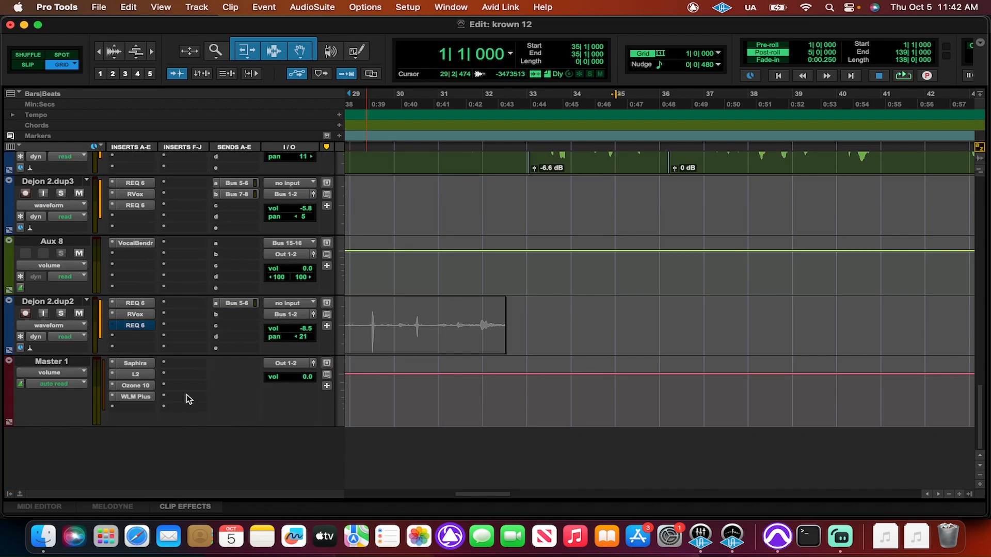
scroll(187, 398, up, 15)
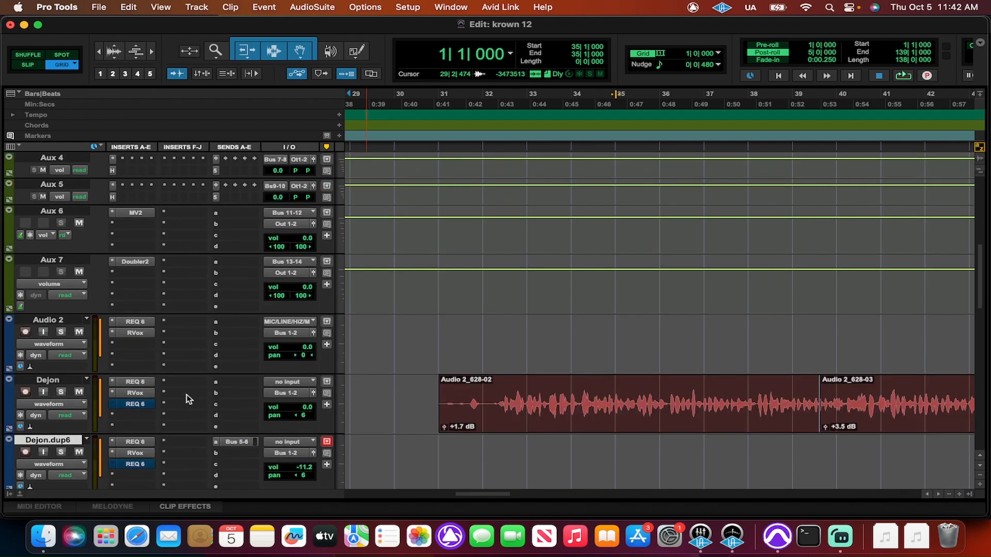
scroll(187, 400, down, 4)
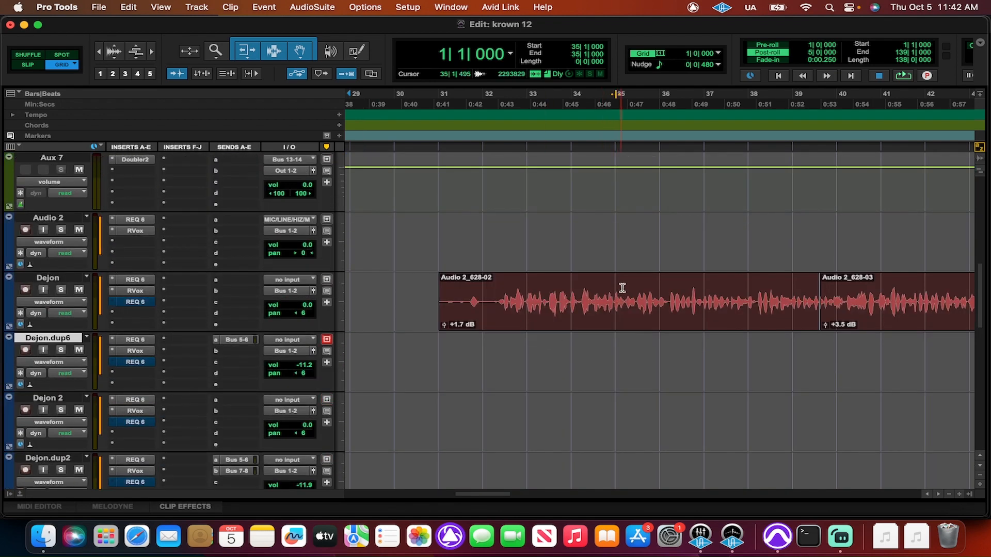
click(623, 287)
scroll(623, 287, up, 10)
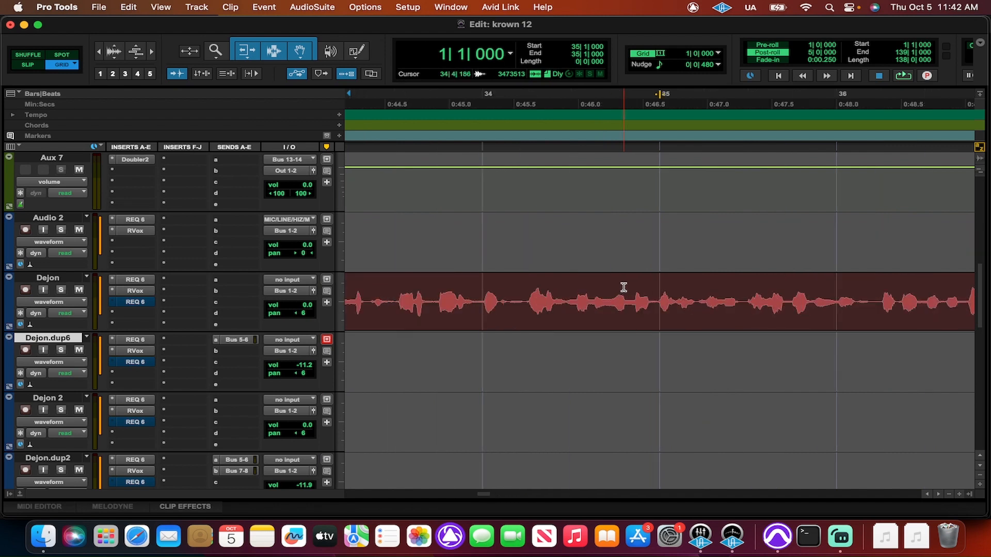
scroll(623, 287, down, 5)
scroll(624, 287, down, 6)
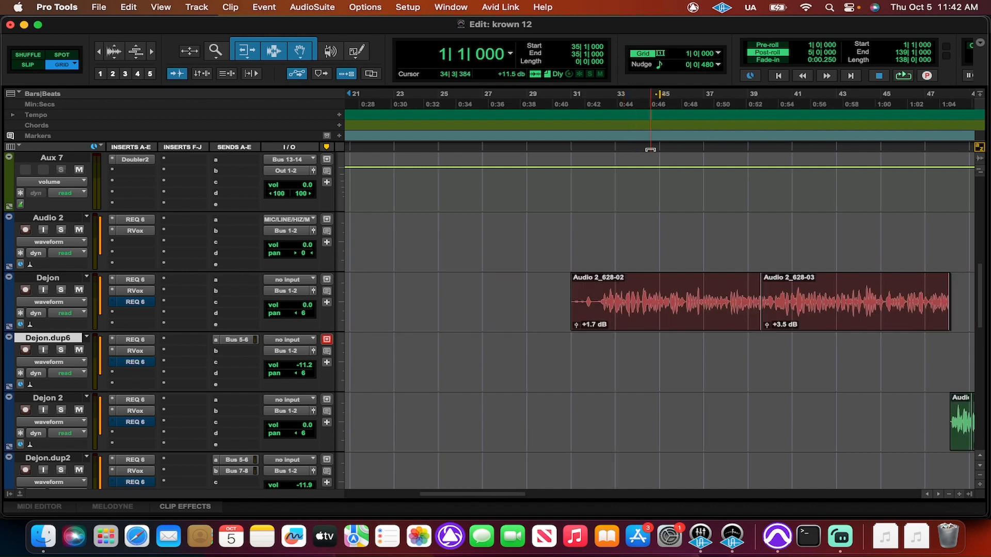
Step: Play the session from bar 34 while looking through the tracks up to the beat track, and stop playback
click(645, 97)
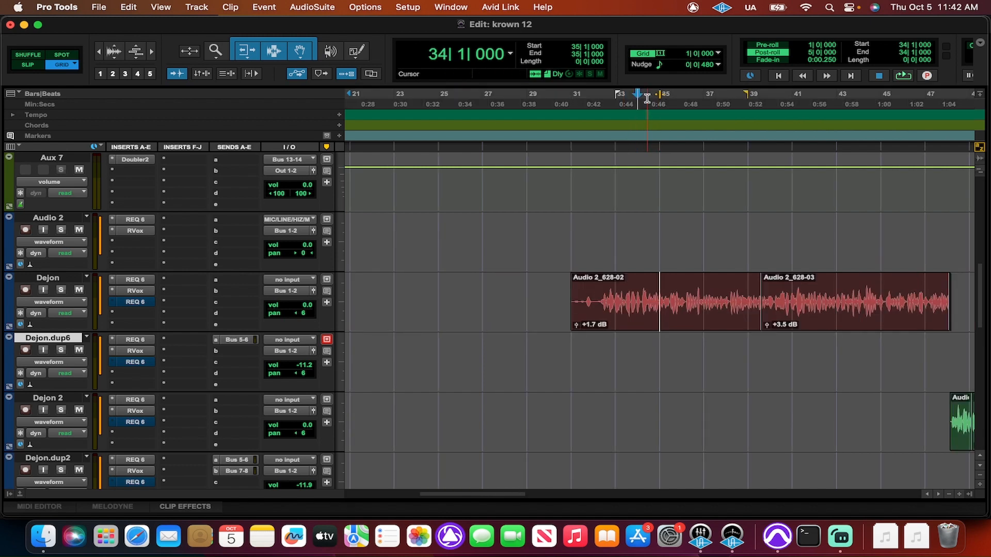
key(space)
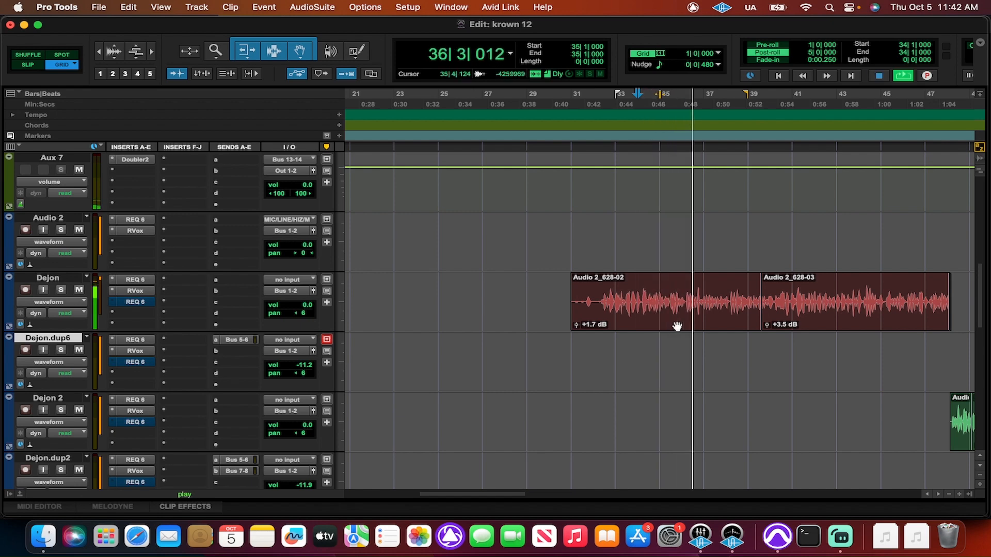
scroll(677, 326, up, 5)
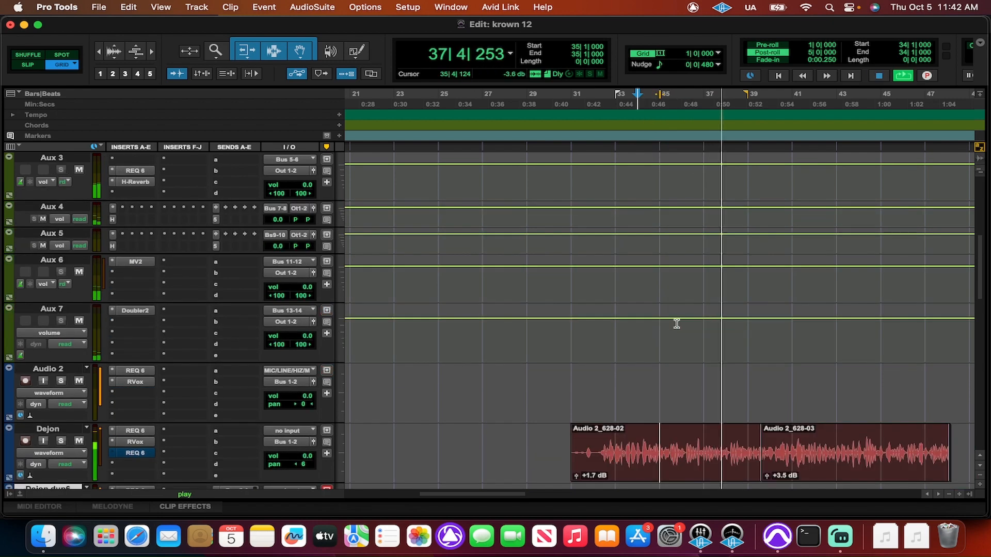
scroll(677, 323, down, 8)
scroll(676, 324, up, 5)
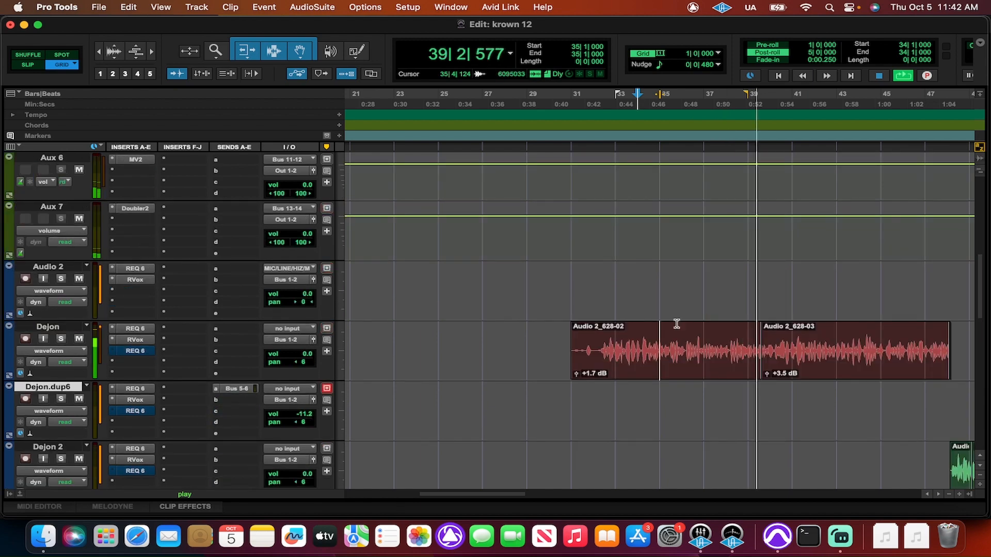
scroll(676, 324, up, 8)
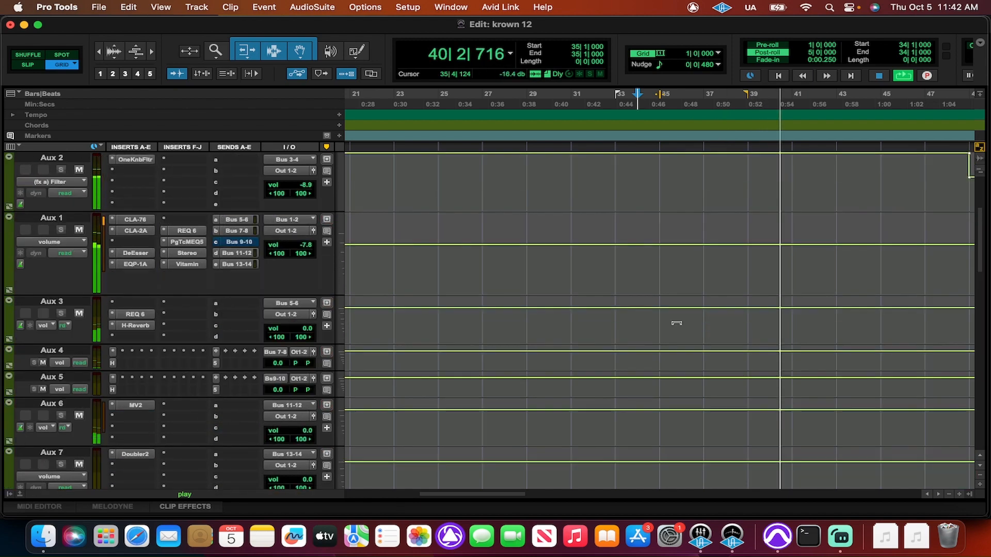
scroll(677, 323, up, 5)
key(space)
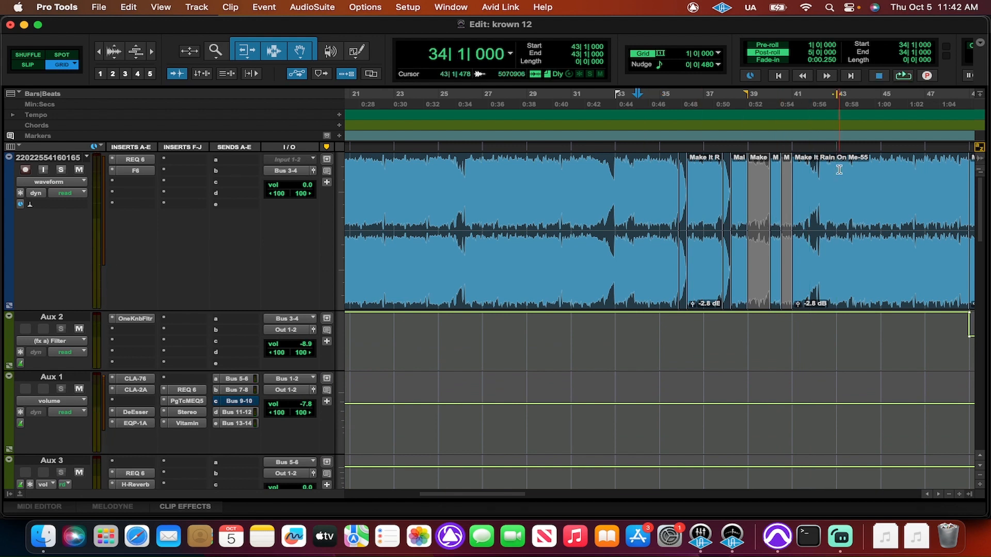
Step: Examine the beat track's waveform around bar 43 for the transient at the cut point
key(t)
key(t)
key(t)
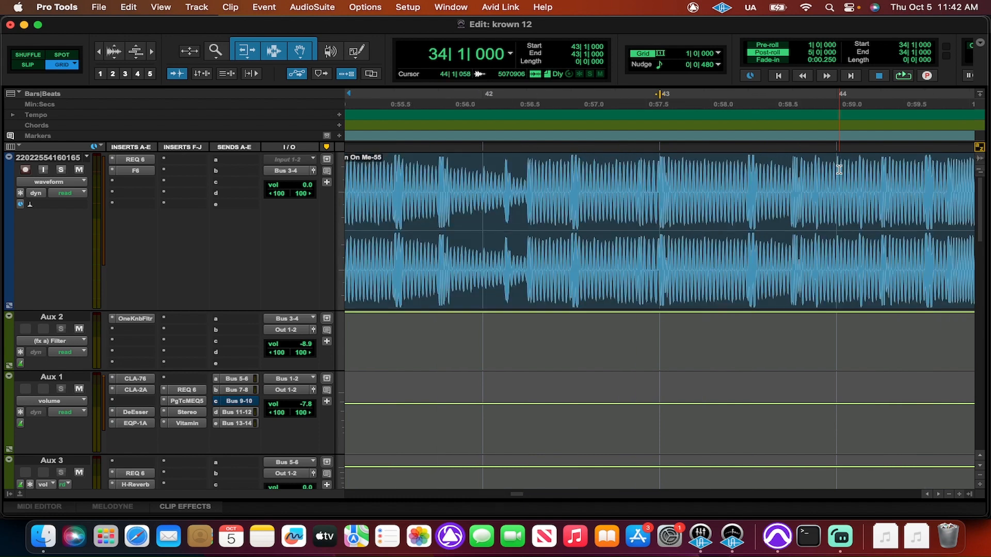
key(t)
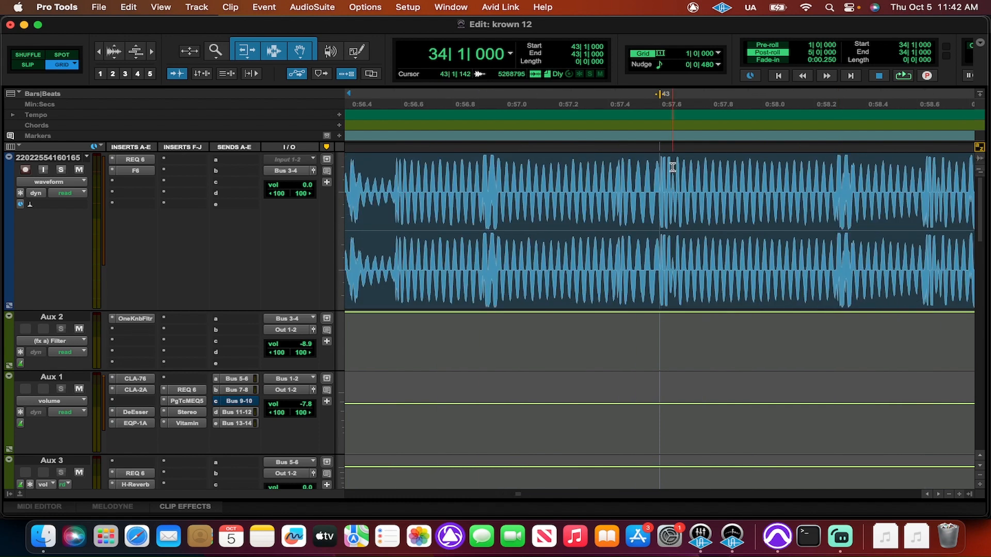
key(r)
key(r)
key(r)
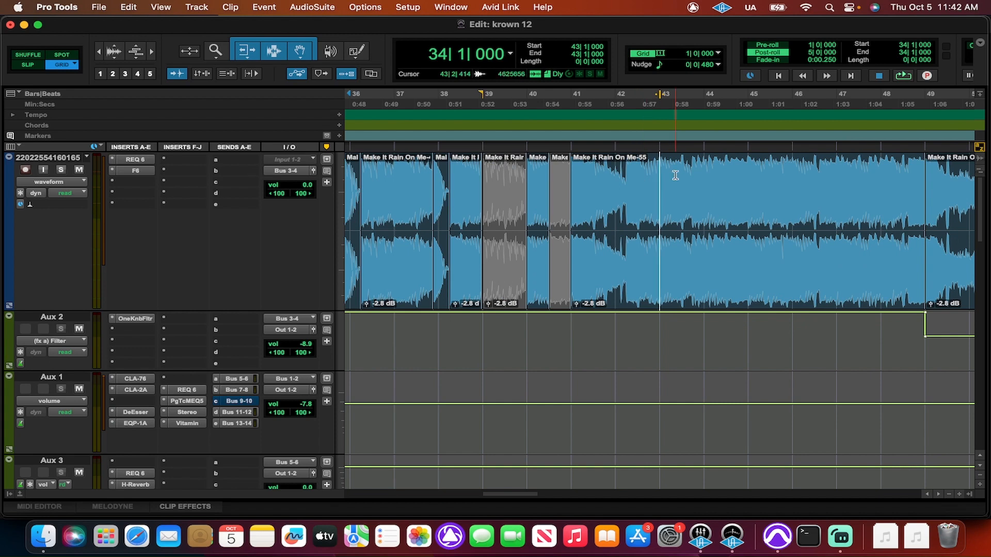
key(t)
key(t)
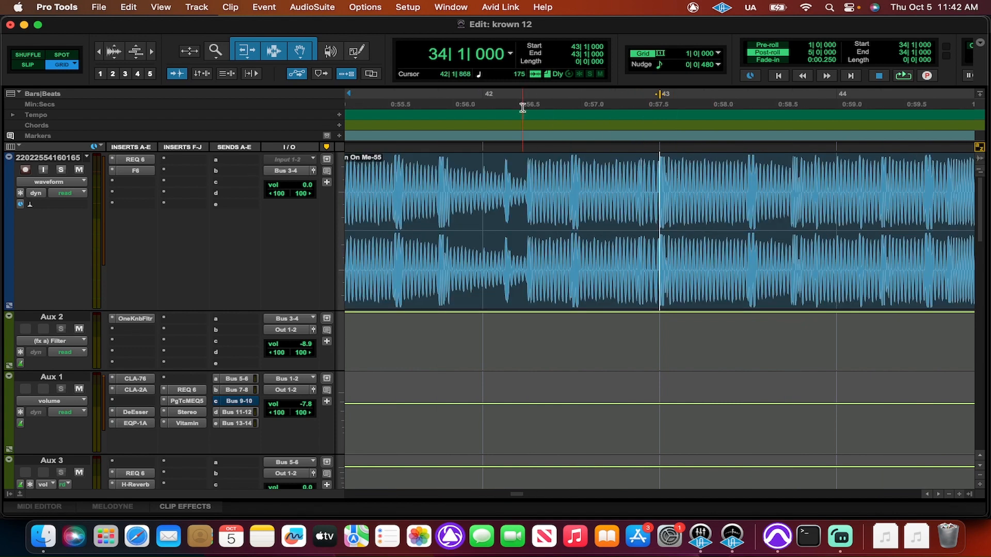
Step: Audition the beat from bar 42 and split the Make It Rain On Me clip at bar 43
click(467, 93)
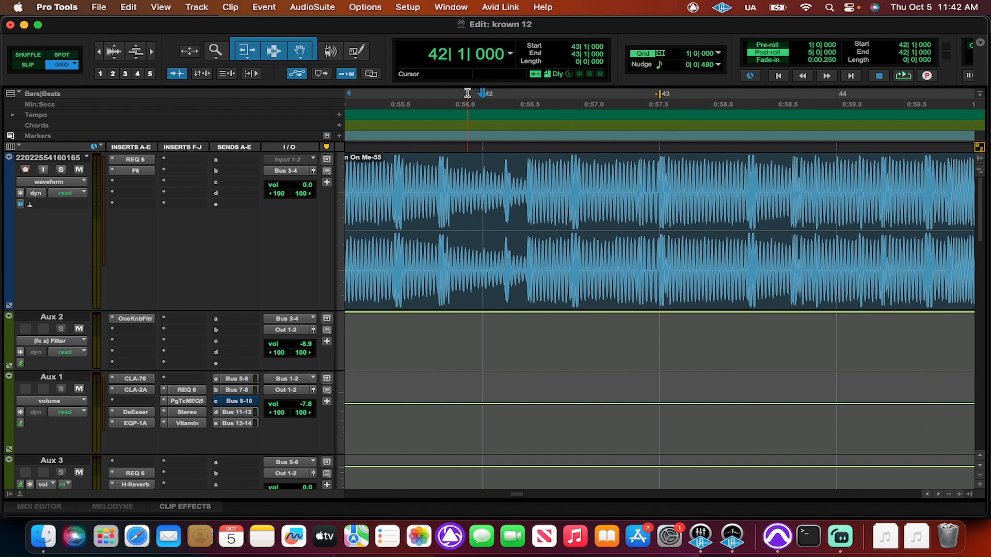
key(space)
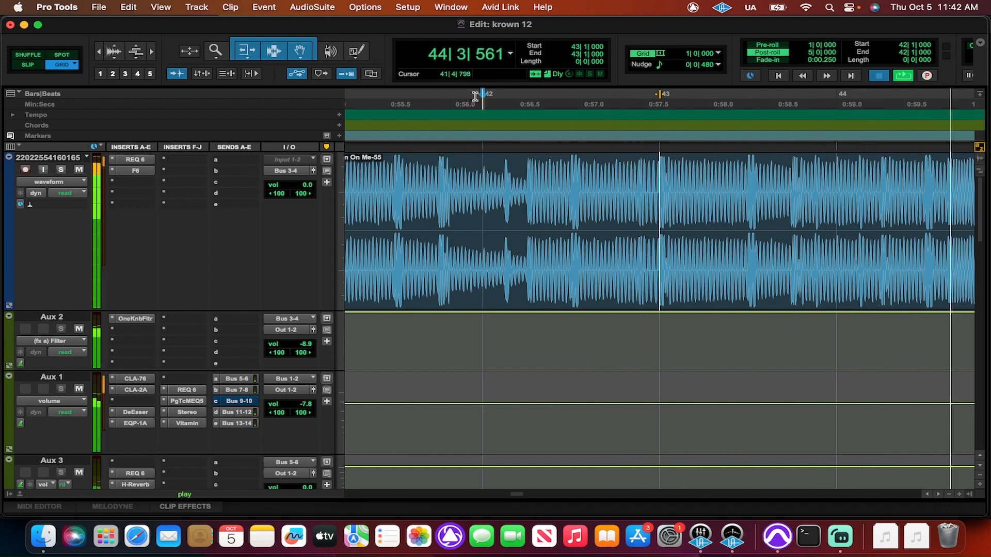
key(space)
key(super+bracketleft)
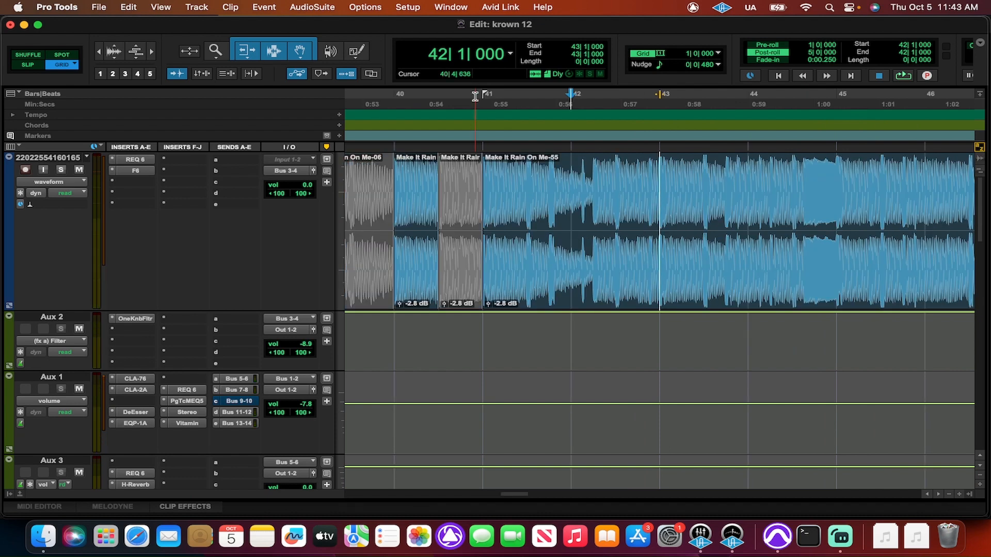
key(super+e)
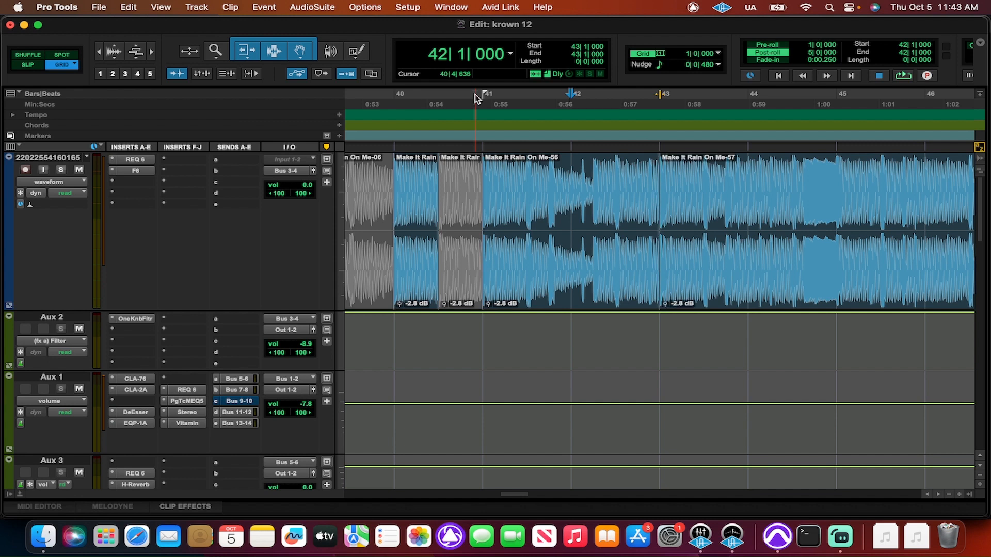
Step: Advance the edit cursor by transients to 43|3|012 and split the beat clip there
key(Tab)
key(Tab)
key(Tab)
key(Tab)
key(super+e)
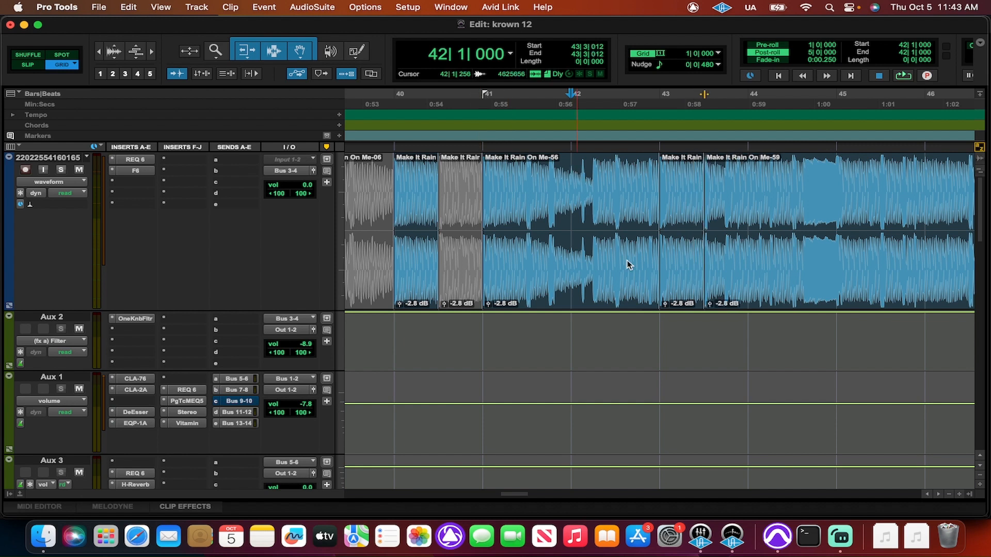
Step: Mute the short beat clip starting at bar 43 and audition the drop from bar 42
click(688, 296)
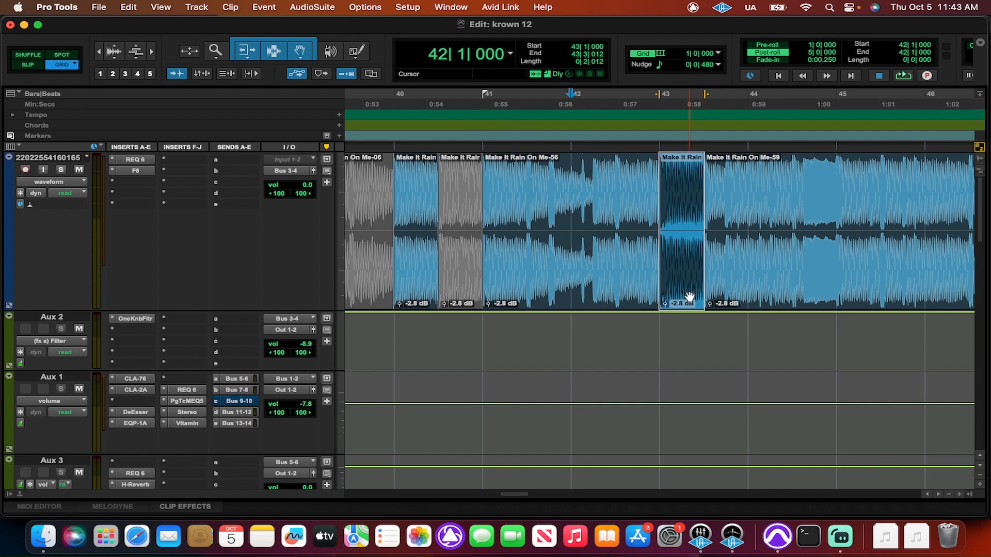
key(super+m)
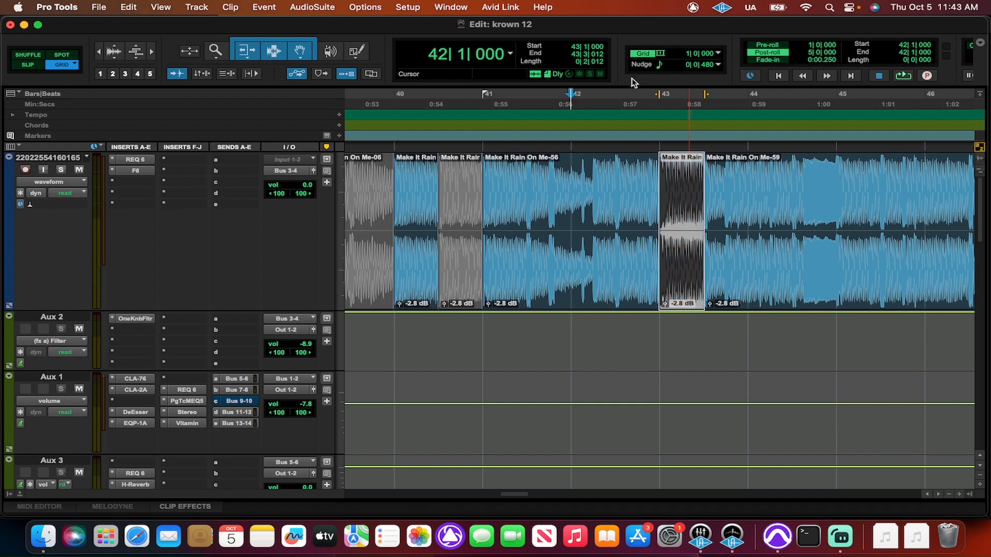
key(space)
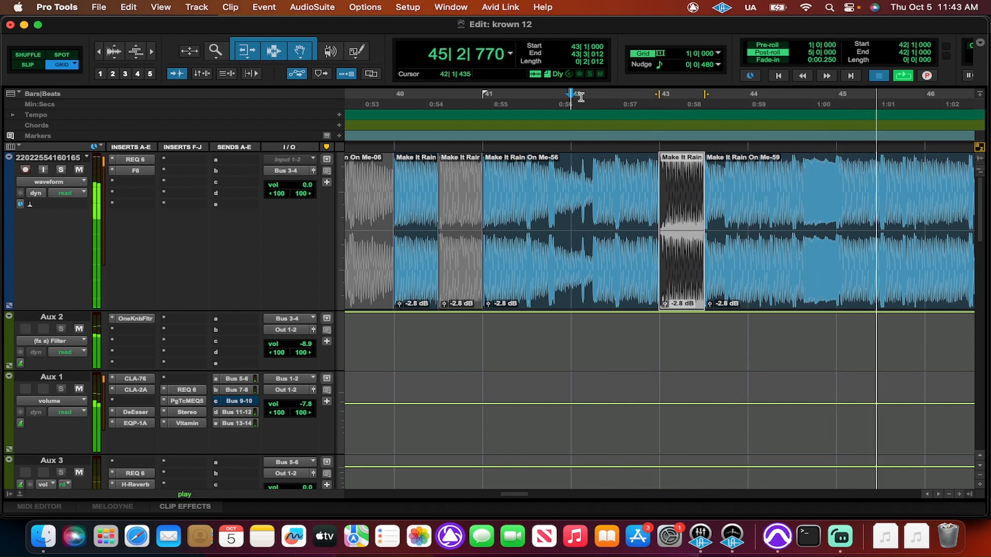
key(space)
Step: Unmute the short beat clip at bar 43 and undo its split from the rest of the beat
key(super+m)
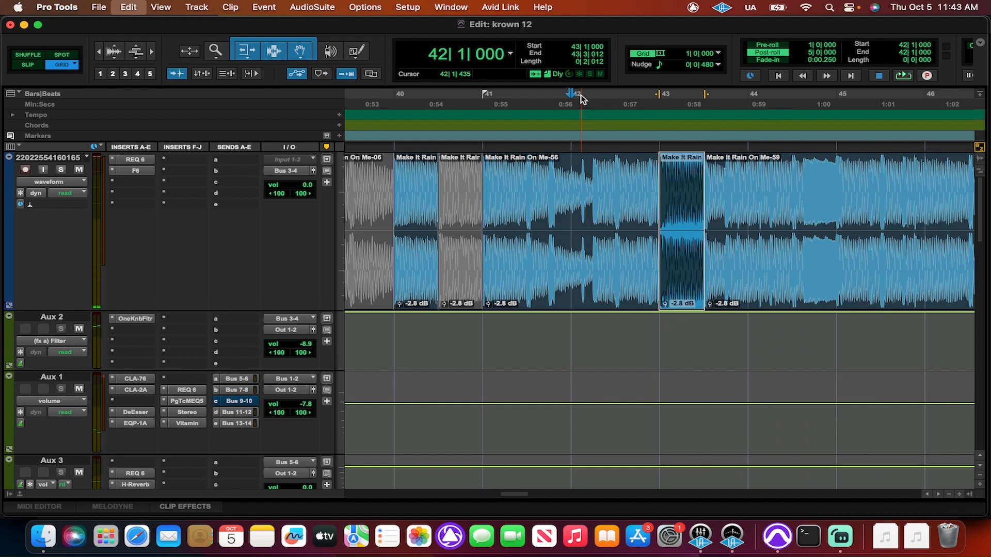
key(super+z)
click(726, 217)
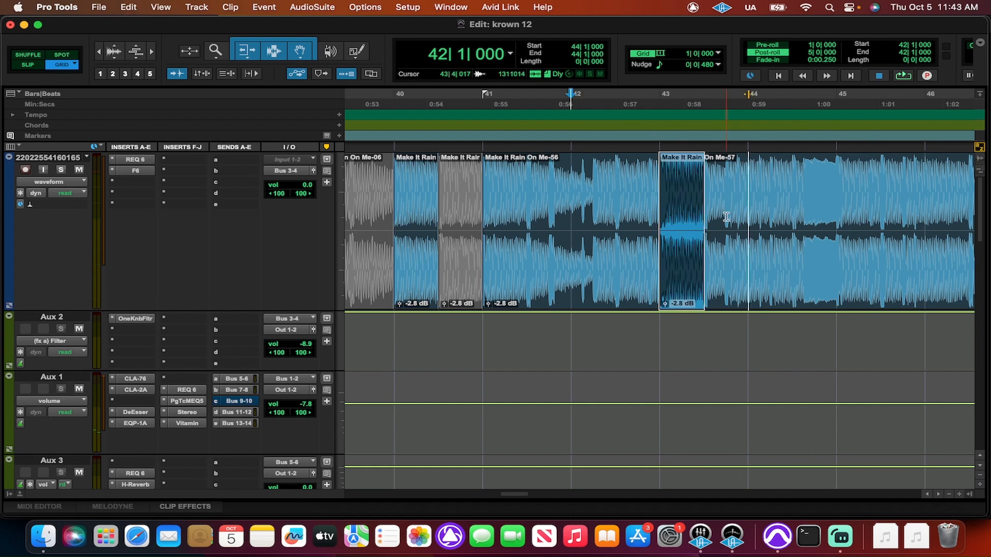
click(626, 285)
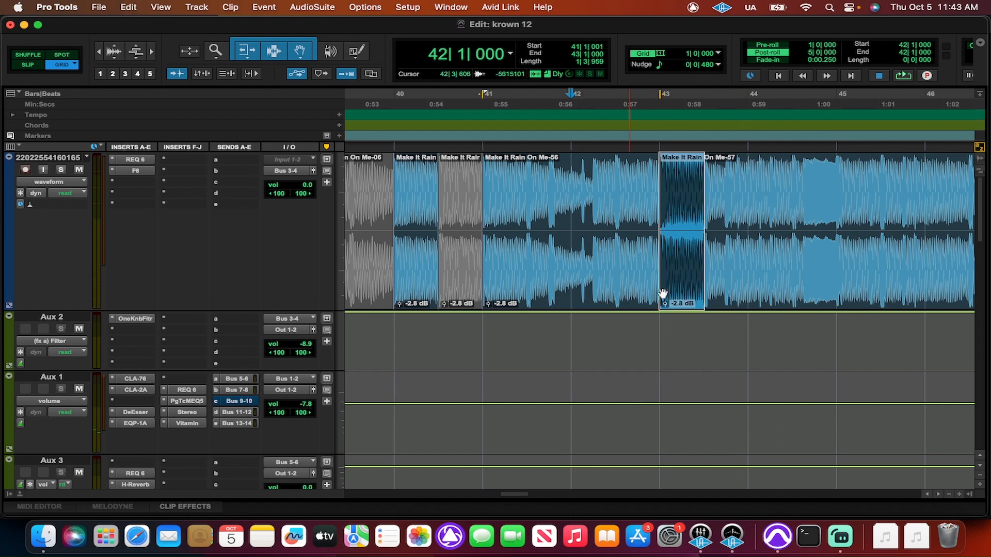
click(748, 263)
key(super+z)
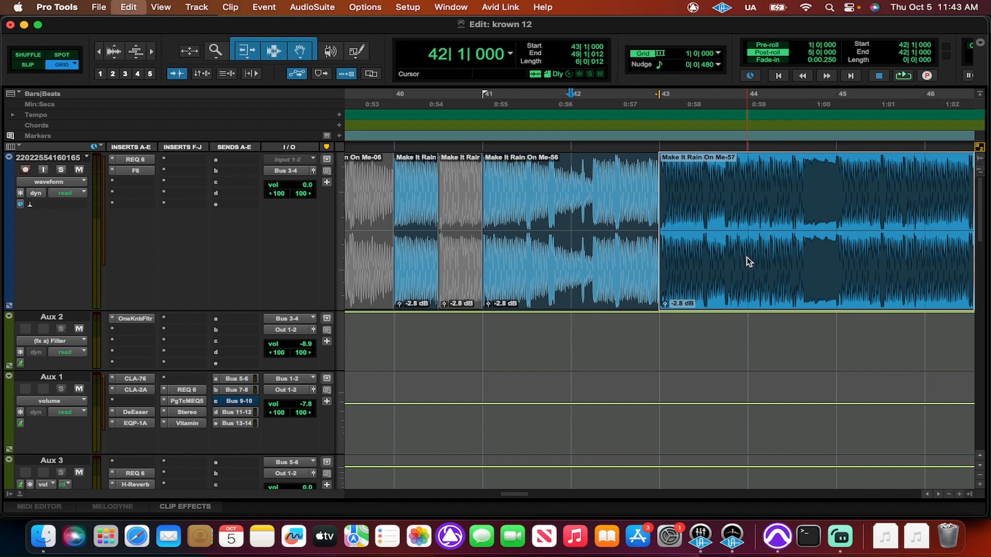
Step: Undo the beat clip's split at bar 43 and split it at the zero crossing just before bar 42, at 41|4|931
scroll(746, 259, up, 10)
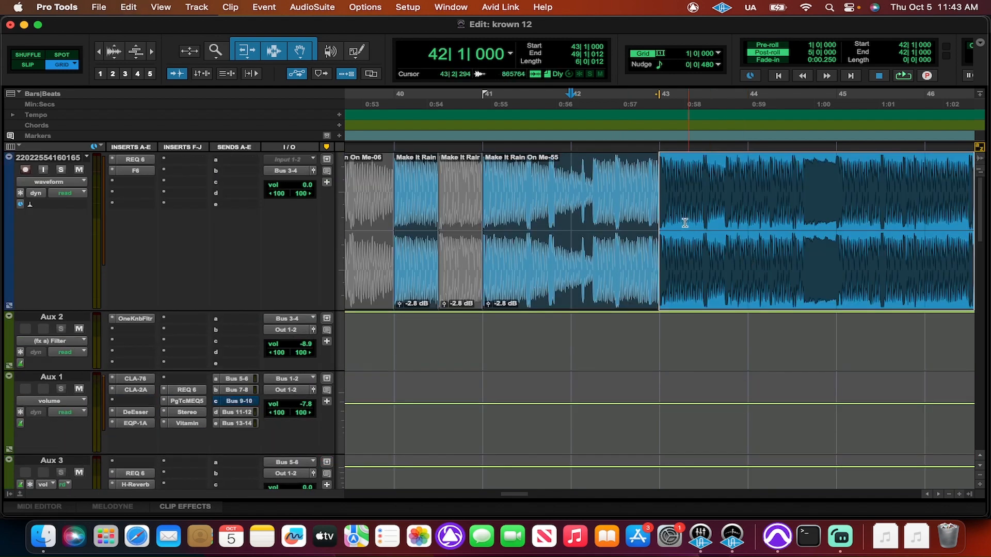
click(574, 199)
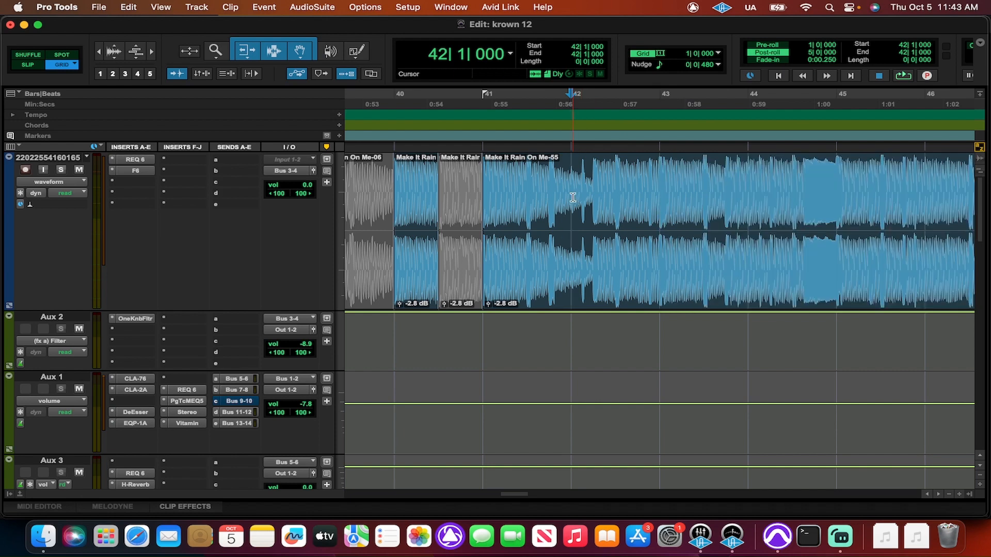
key(super+bracketright)
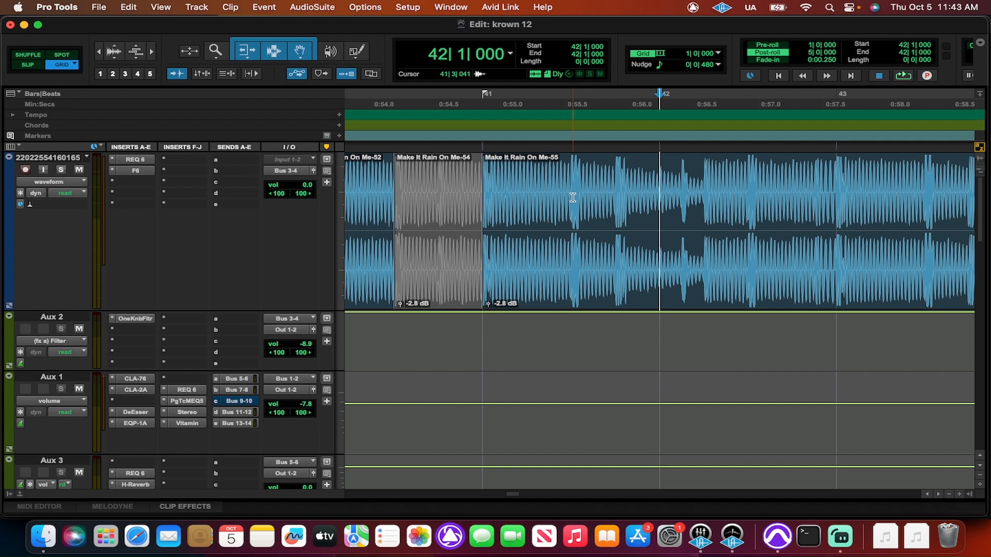
key(super+bracketright)
key(super+bracketright)
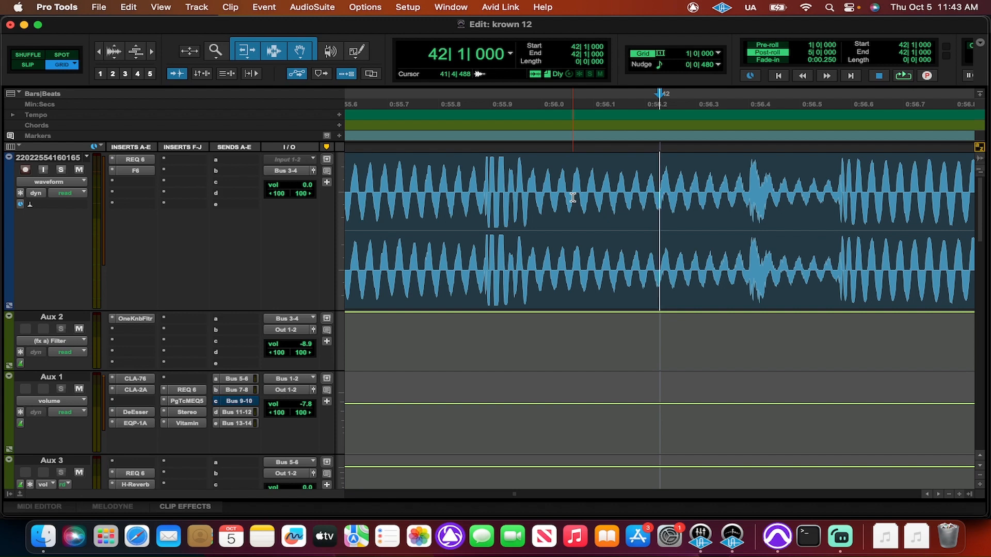
key(super+bracketright)
key(super+bracketright)
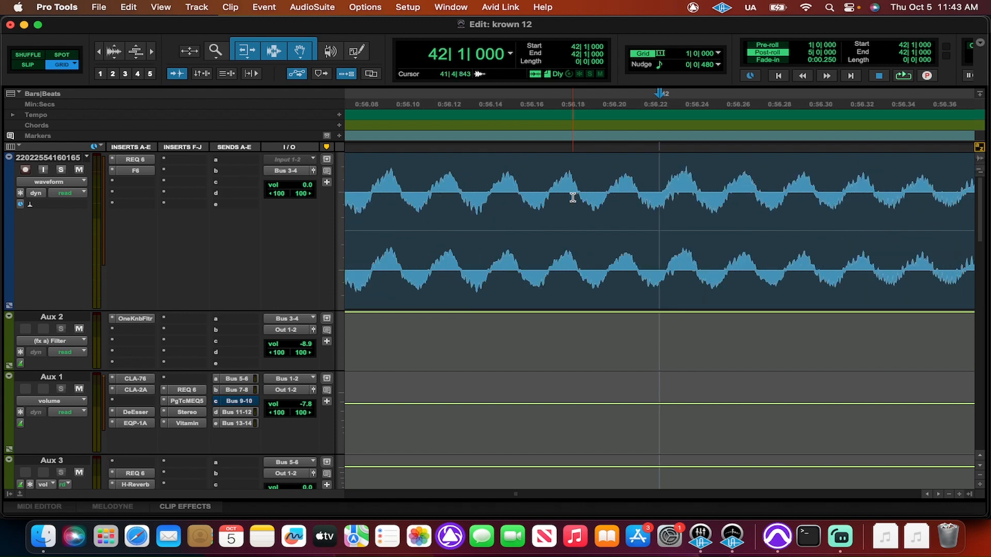
key(super+bracketright)
key(super+bracketright)
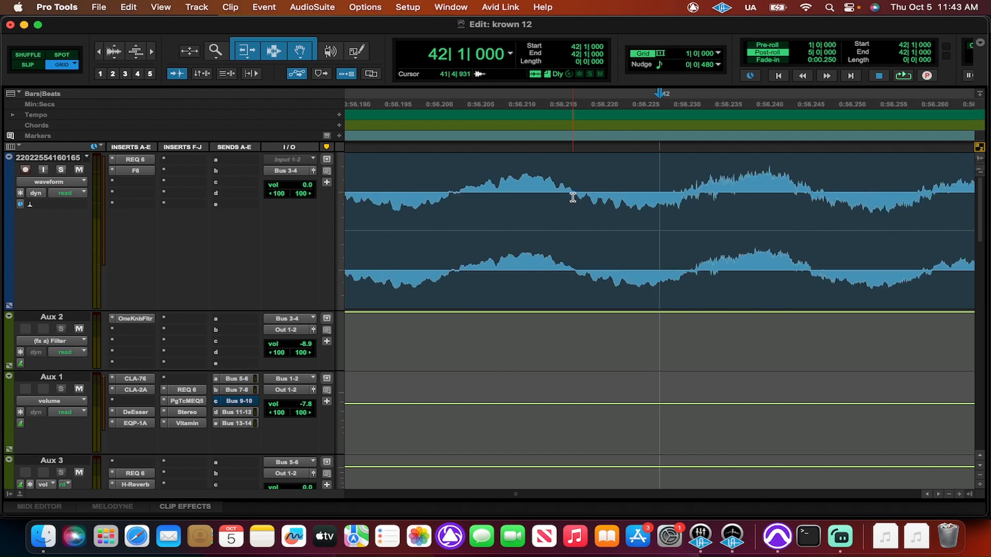
key(super+bracketright)
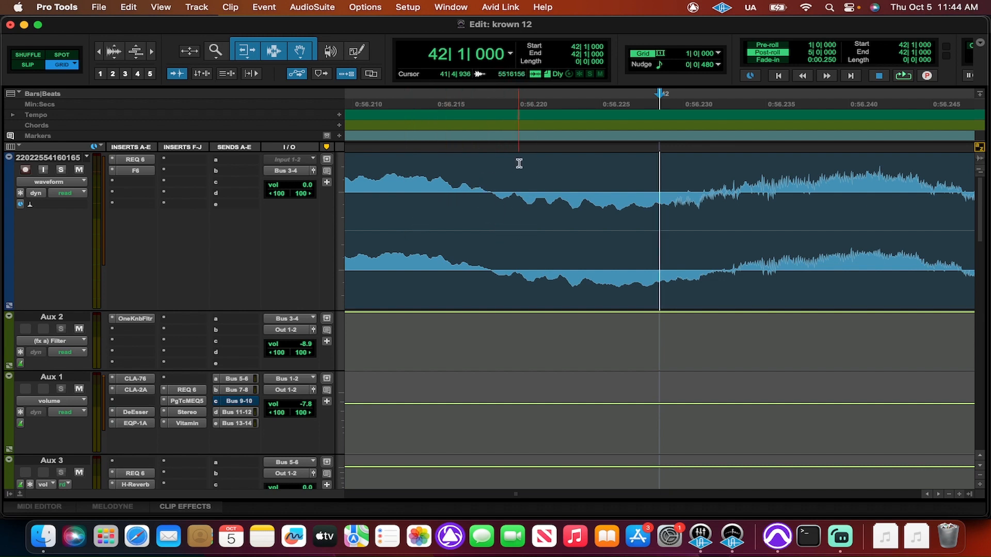
click(491, 193)
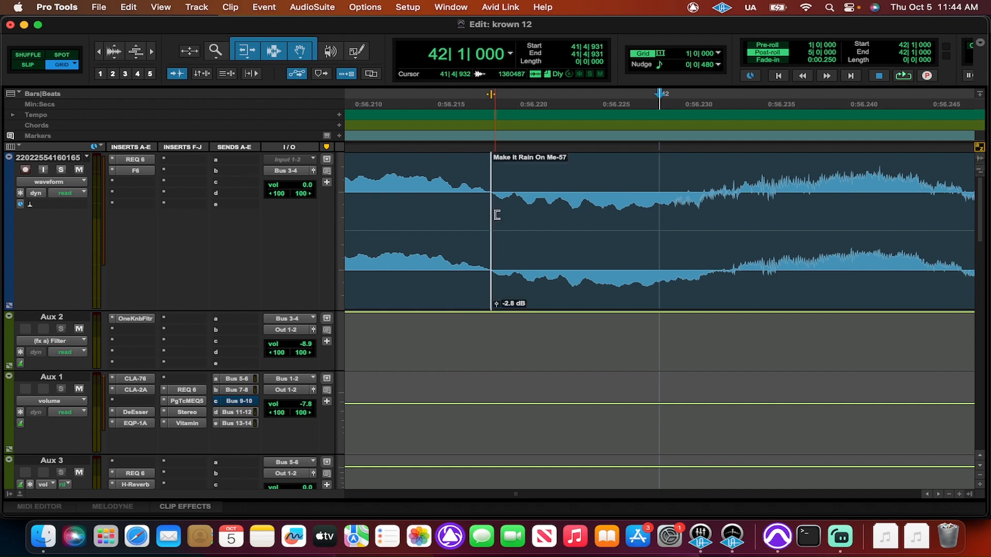
Step: Place the edit cursor at 42|1|913, just ahead of the loud beat hit following the new split
key(super+bracketleft)
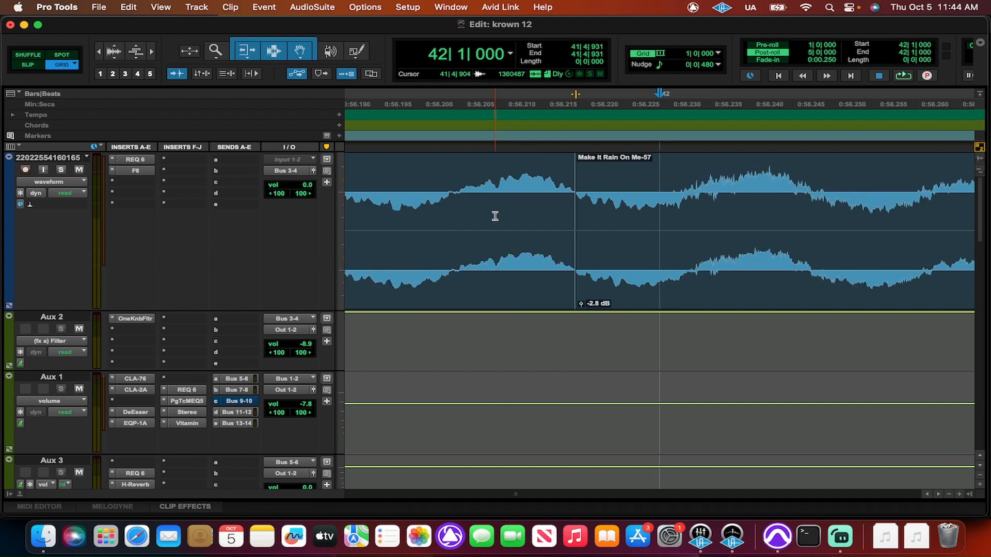
key(super+bracketleft)
key(super+bracketleft)
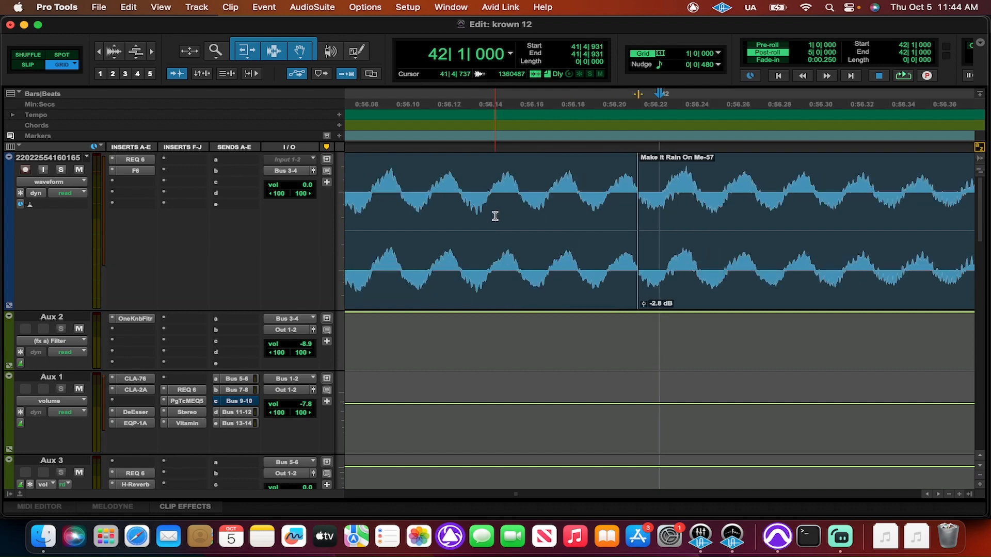
key(super+bracketleft)
key(super+bracketleft)
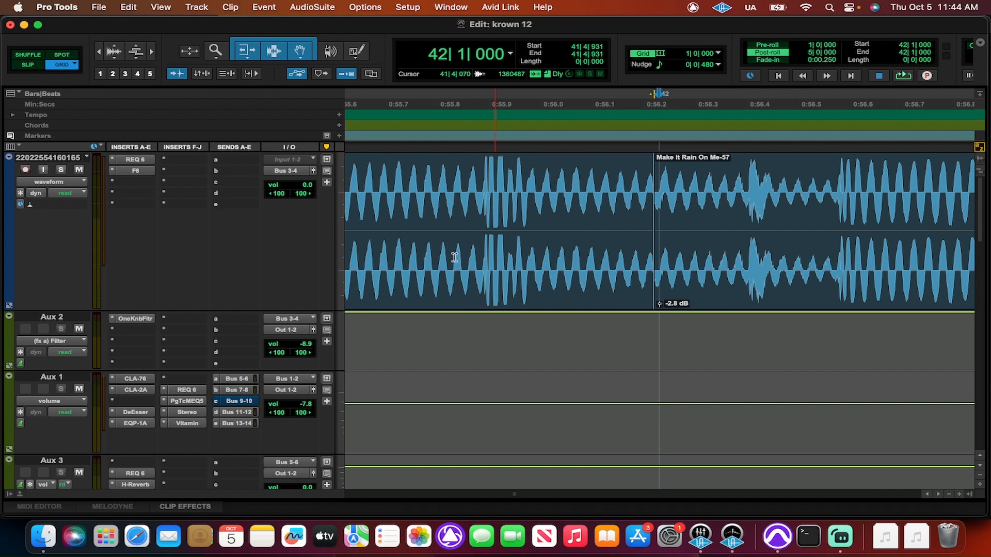
key(super+bracketleft)
key(super+bracketleft)
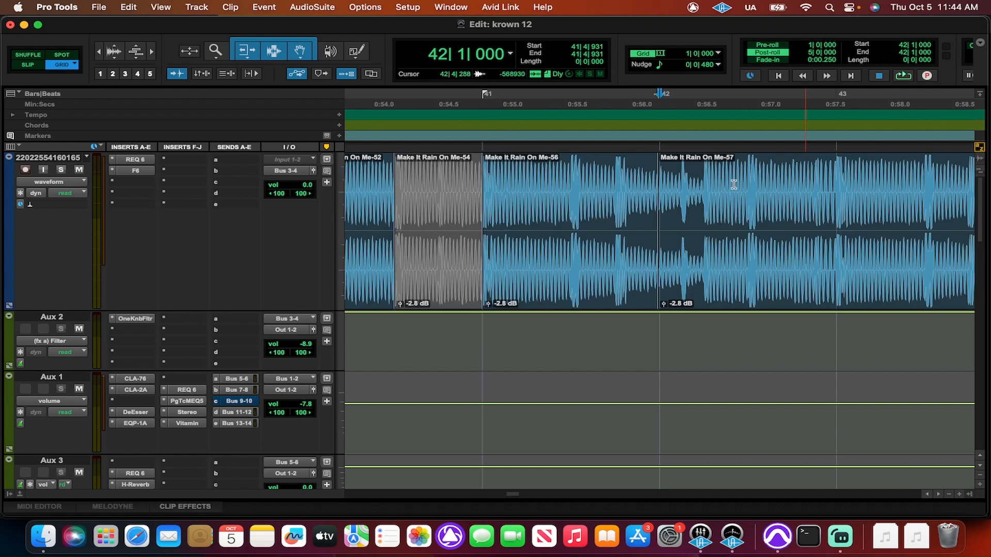
key(super+bracketleft)
key(super+bracketleft)
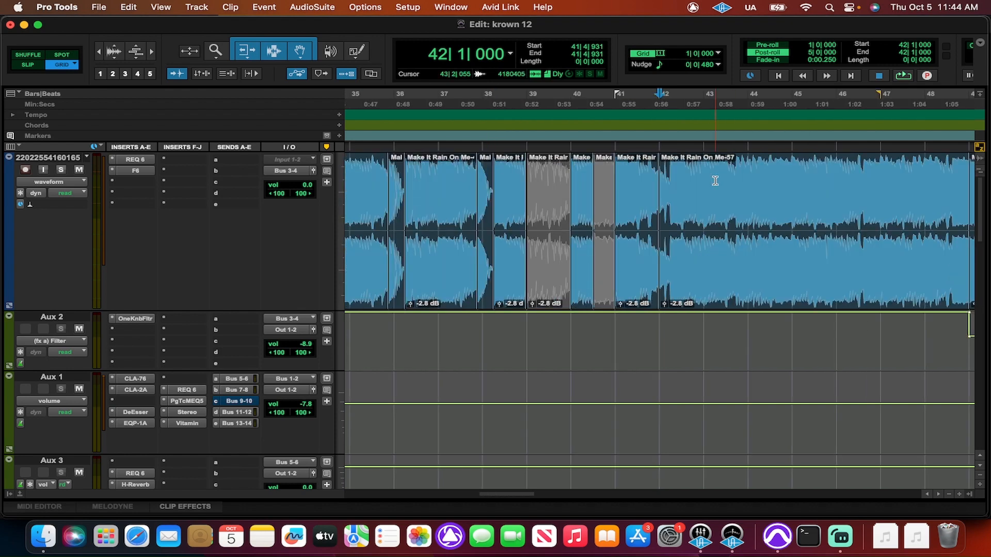
key(super+bracketright)
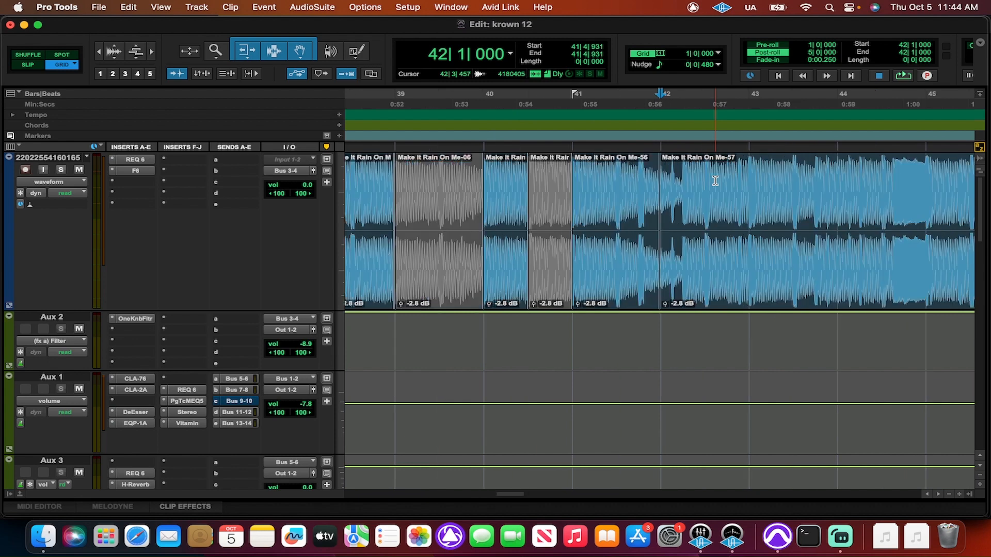
key(super+bracketright)
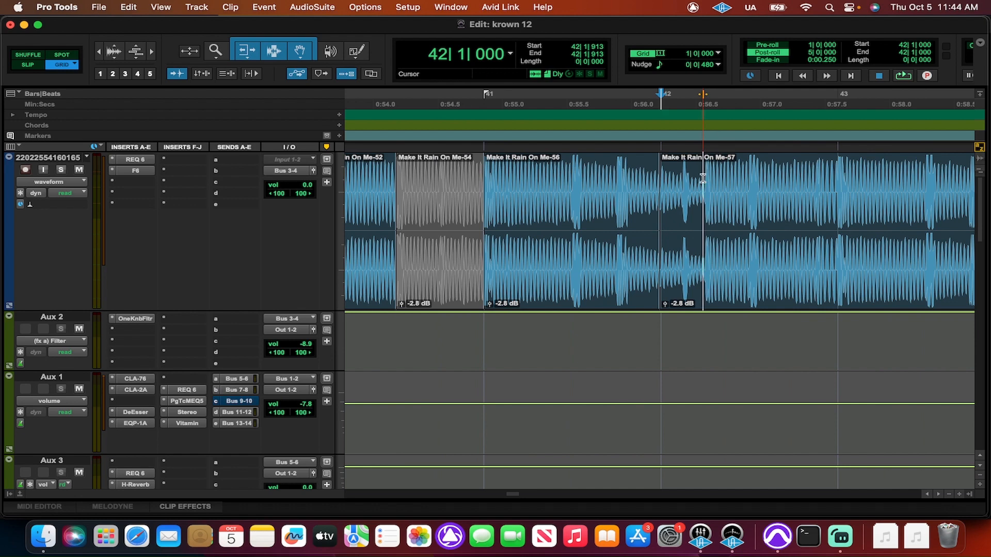
Step: Move the edit cursor onto the waveform's centre line right where the next beat hit begins, at 42|2|012
key(t)
key(t)
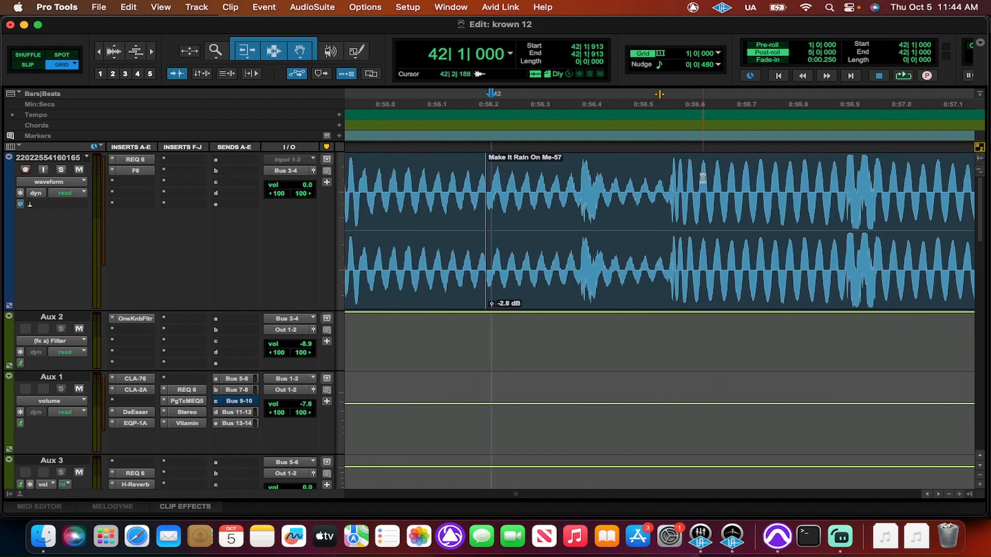
key(t)
key(t)
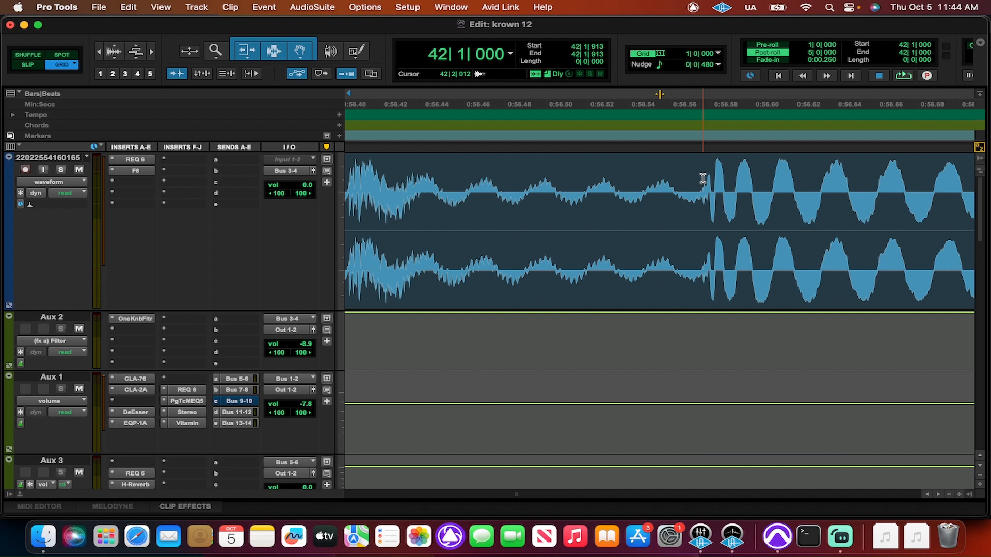
key(t)
key(t)
key(t)
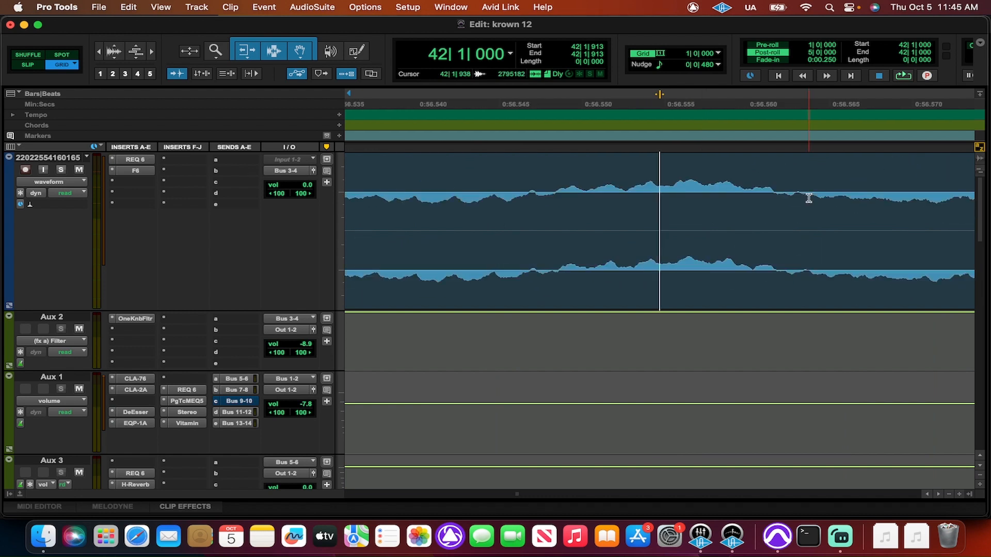
scroll(809, 198, right, 5)
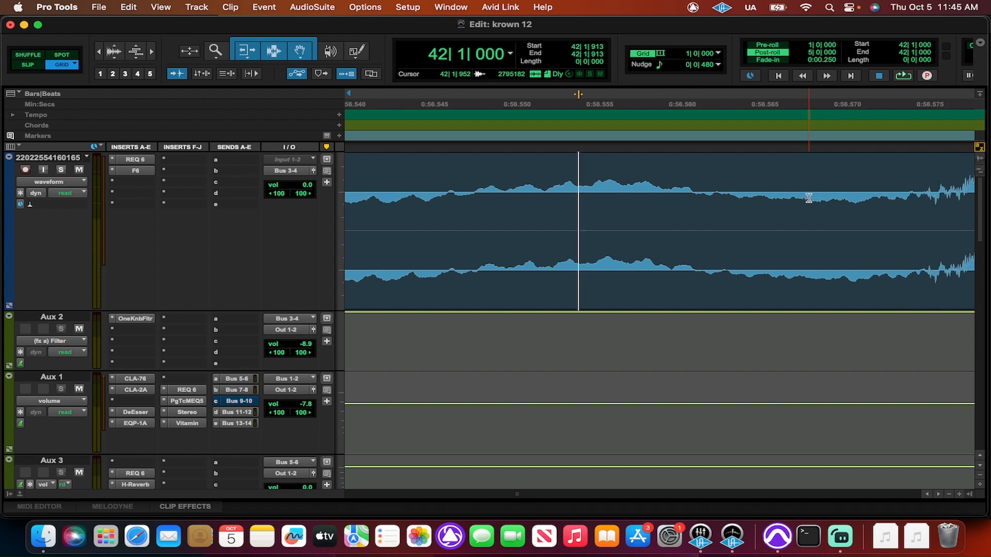
scroll(808, 198, right, 6)
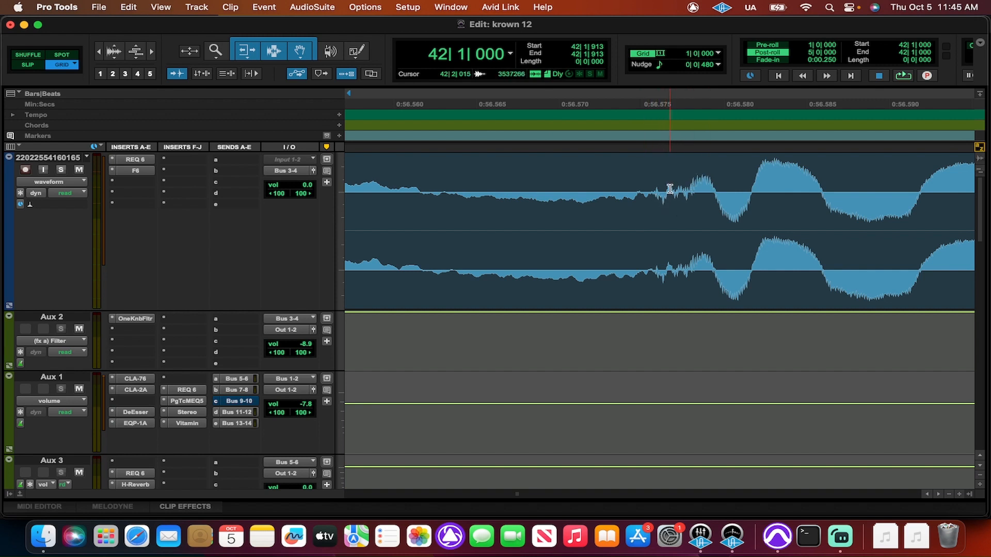
scroll(669, 189, up, 2)
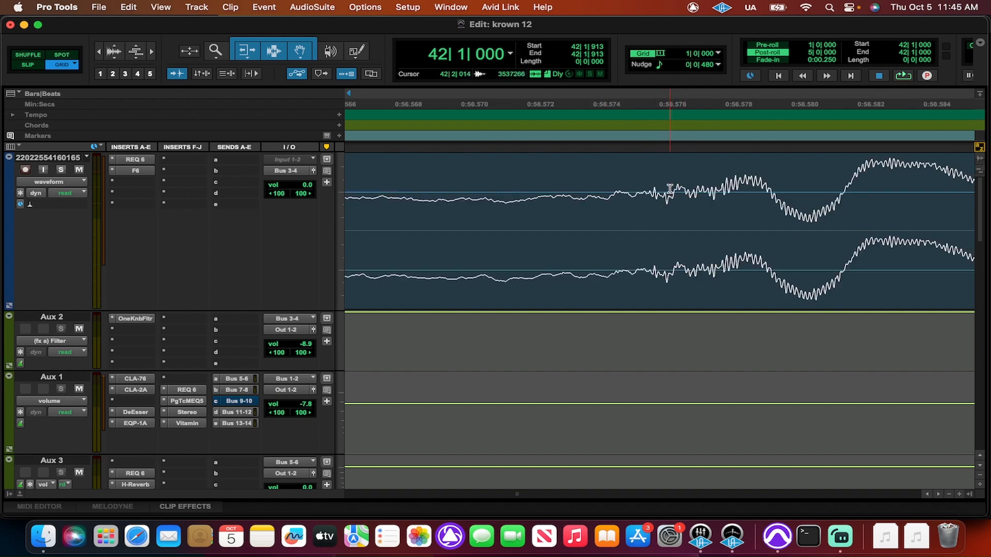
scroll(670, 189, up, 2)
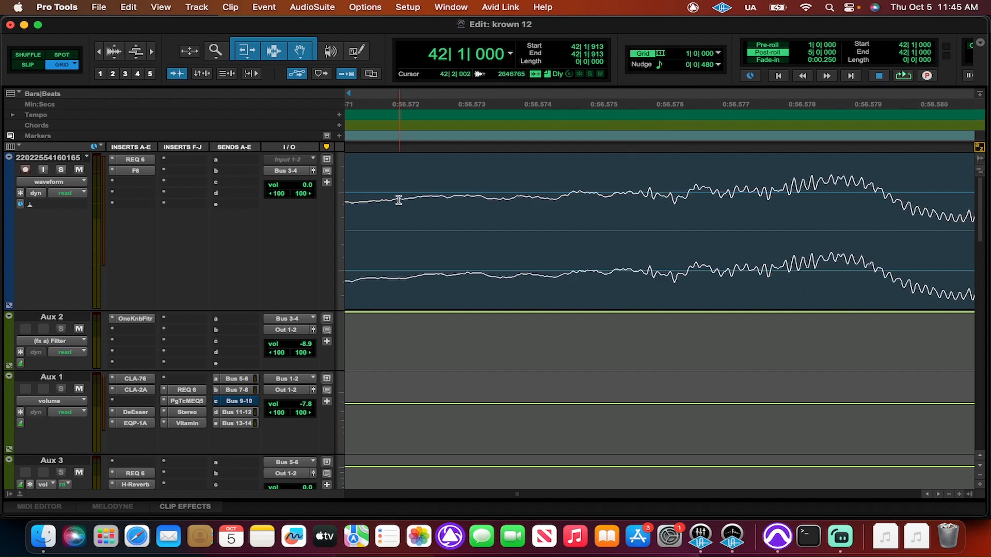
click(641, 192)
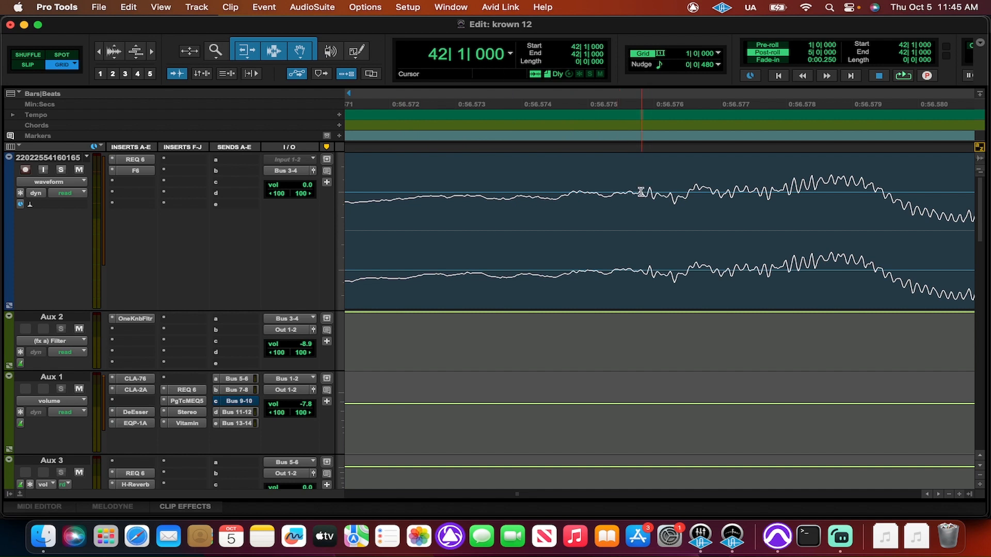
click(641, 192)
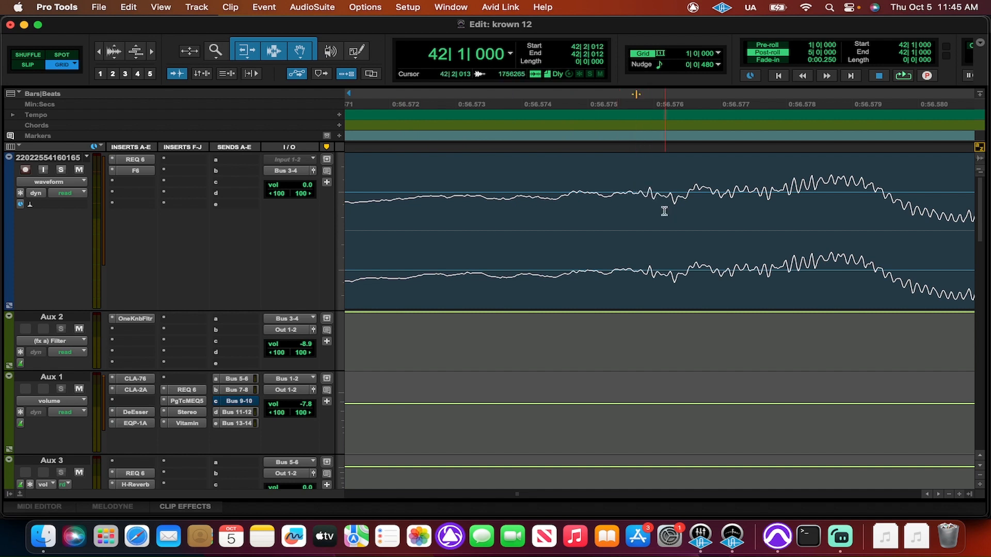
click(640, 189)
Step: Increase the beat track's height and split the clip at the exact zero crossing just before the hit, at 42|2|012
key(super+bracketright)
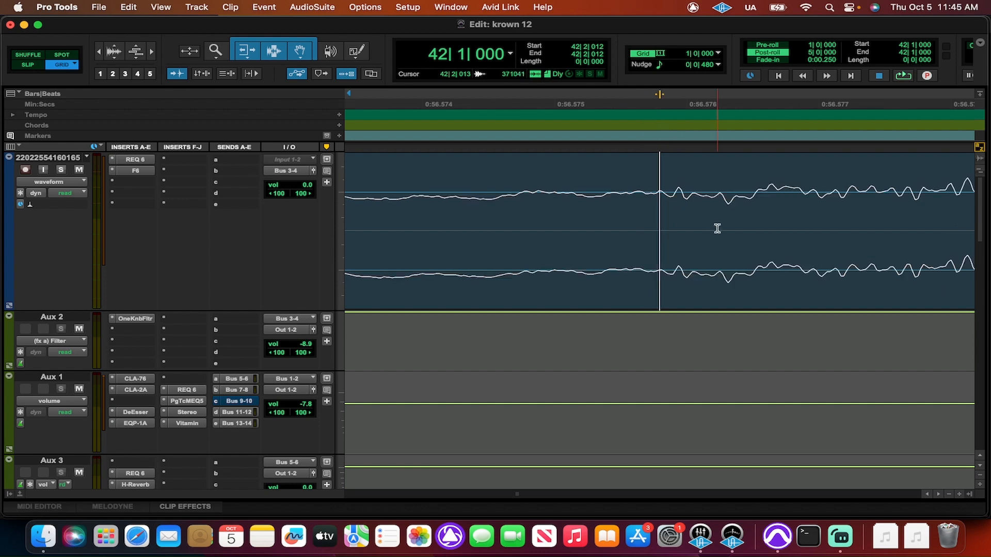
key(super+bracketright)
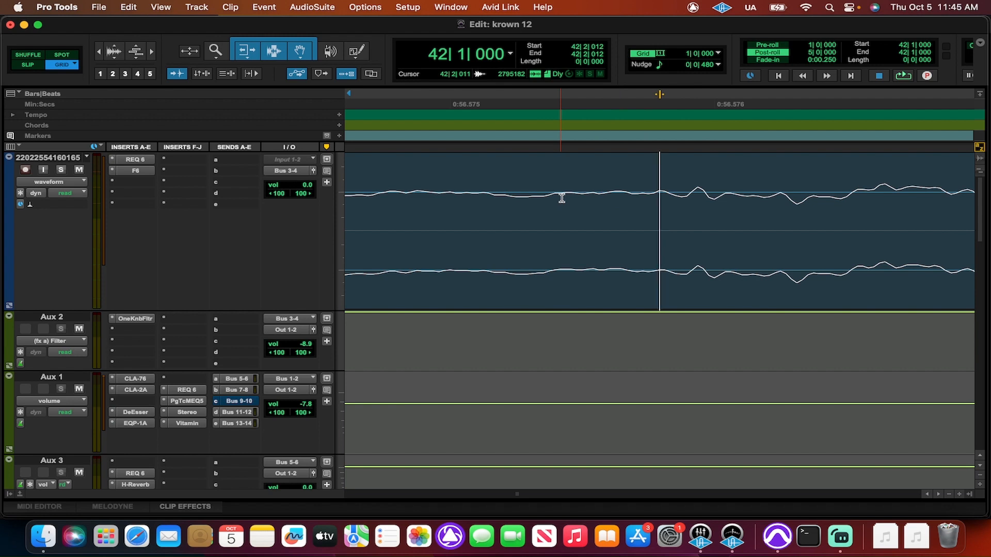
click(669, 193)
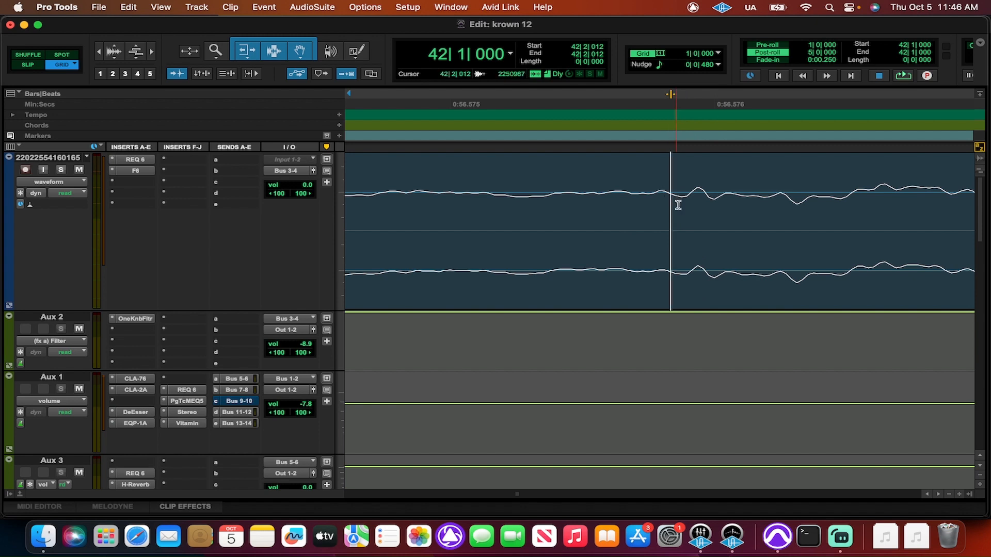
key(t)
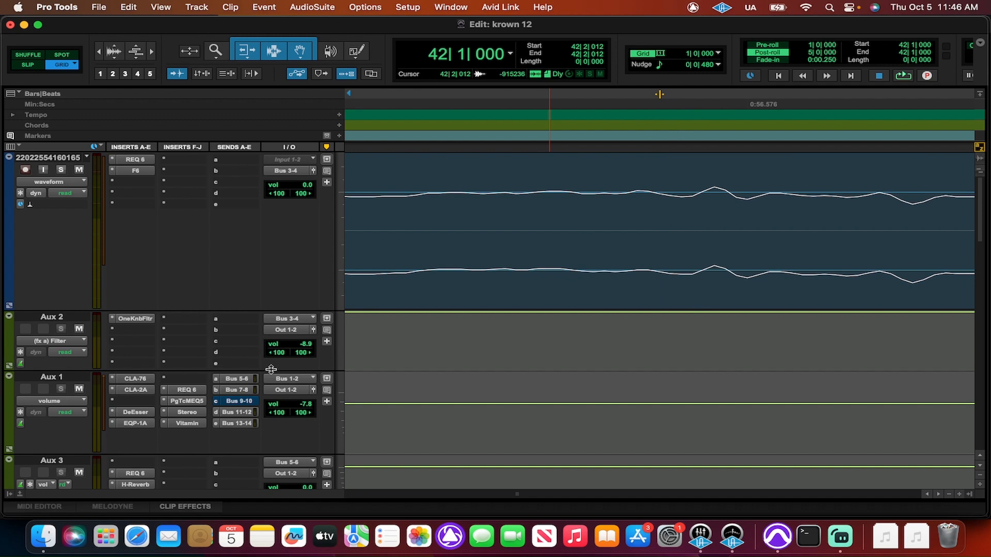
key(ctrl+Up)
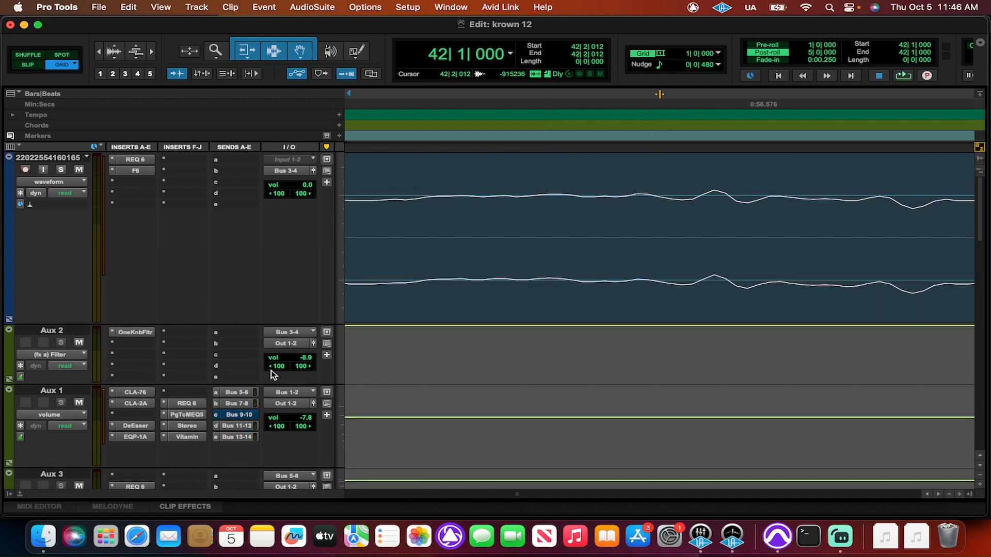
key(ctrl+Up)
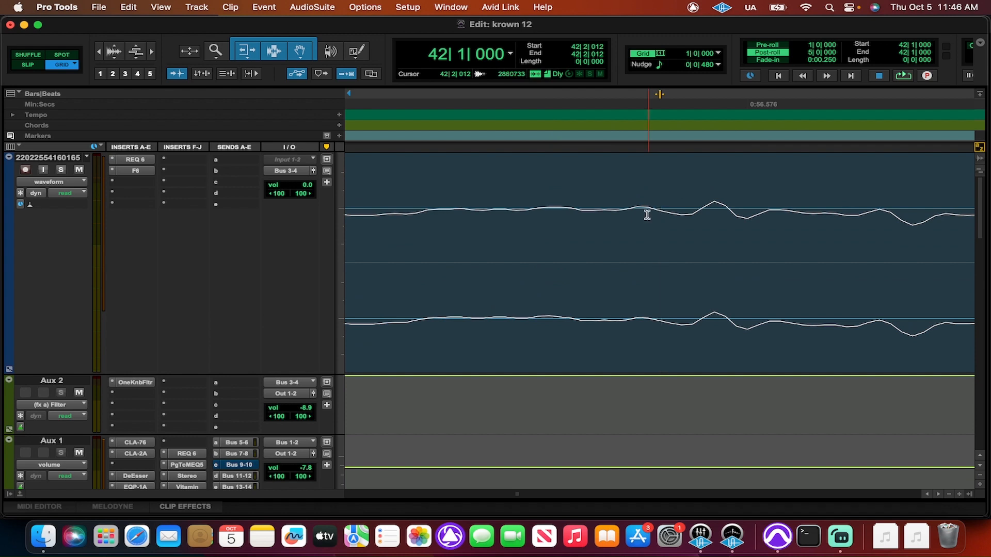
click(572, 209)
key(super+e)
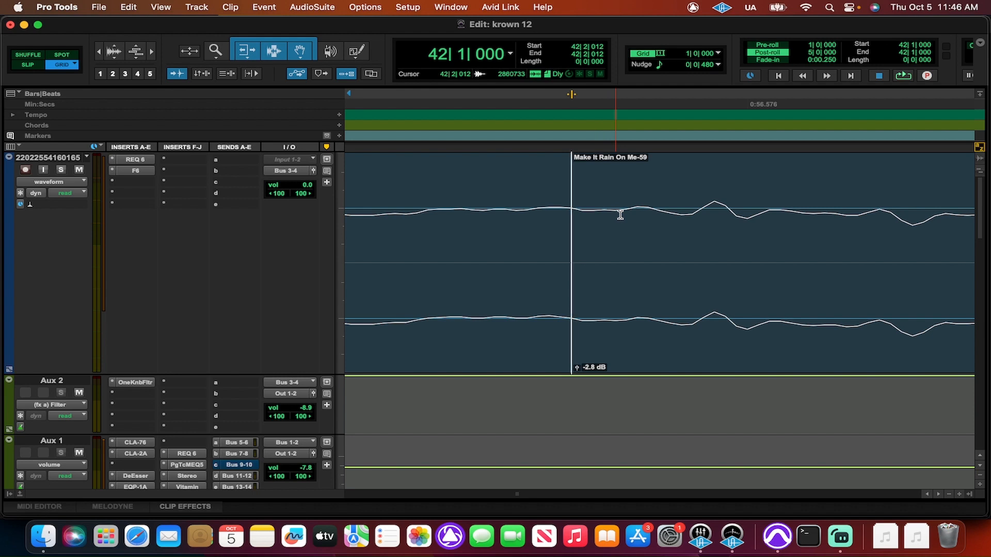
Step: Mute the short beat clip between the two cuts near bar 42, from 41|4|931 to 42|2|012
key(super+bracketright)
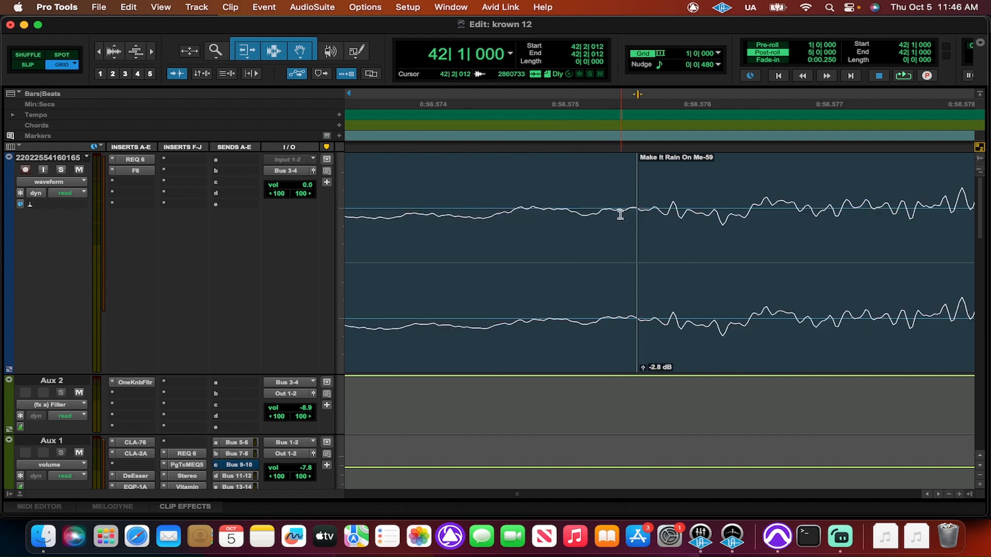
key(super+bracketleft)
key(super+bracketleft)
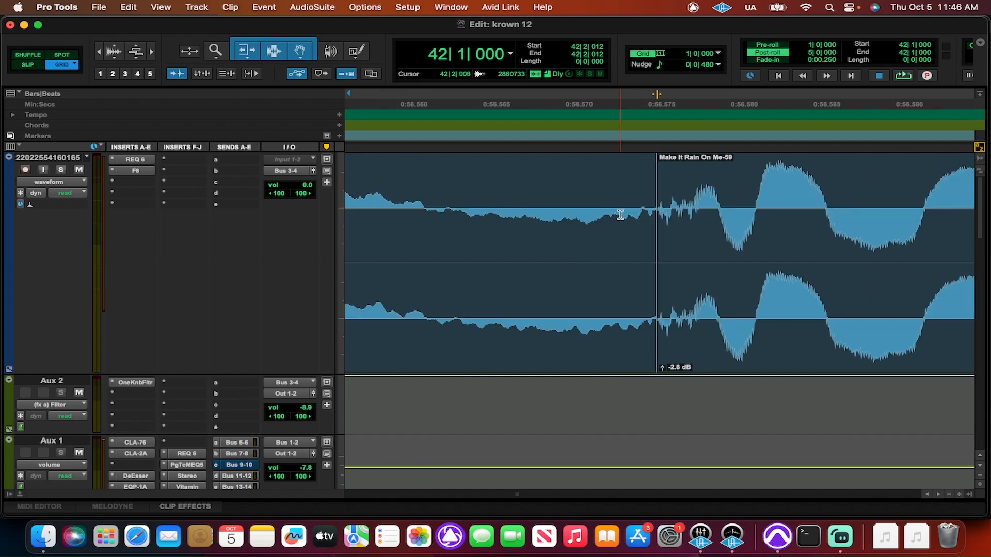
key(super+bracketleft)
key(super+bracketleft)
key(super+bracketleft)
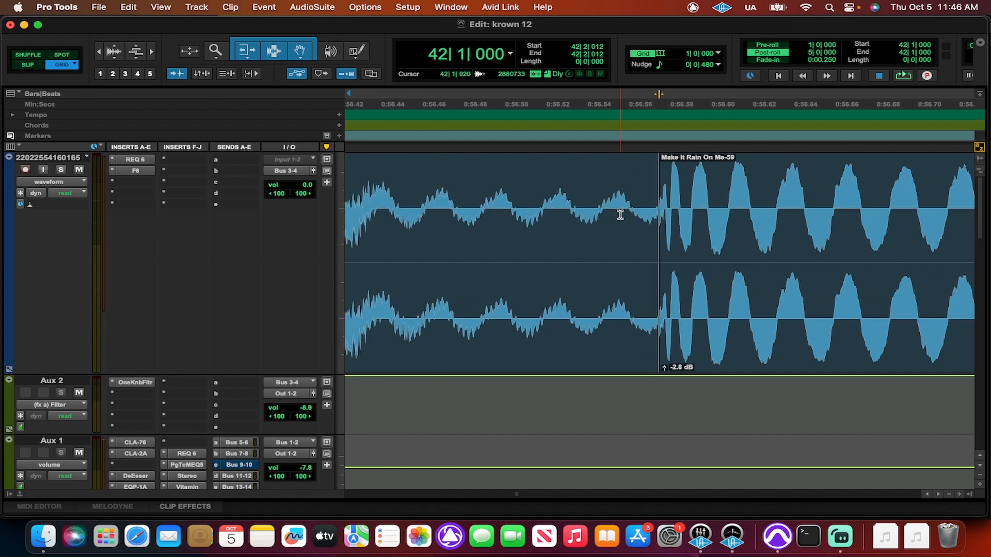
key(super+bracketleft)
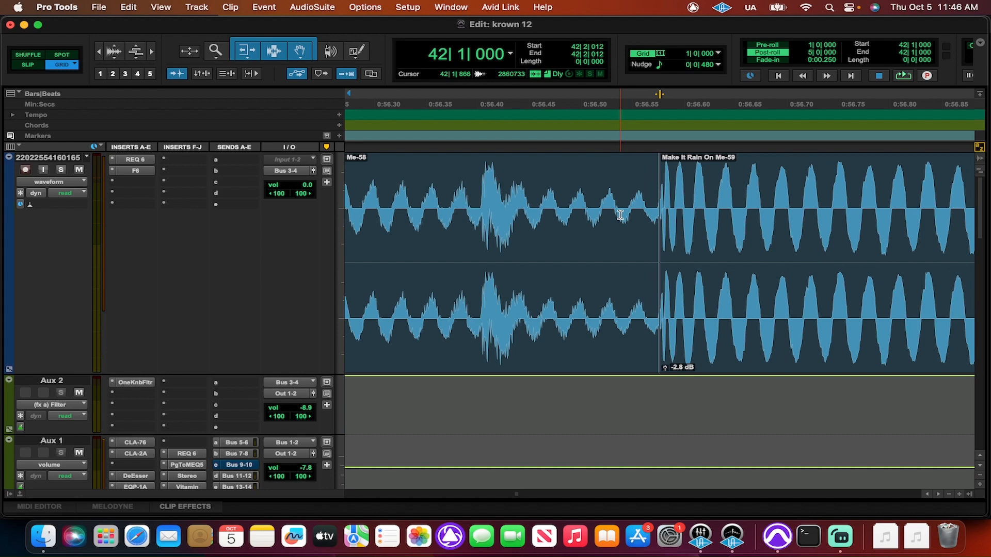
key(super+bracketleft)
key(super+bracketleft)
key(super+bracketleft)
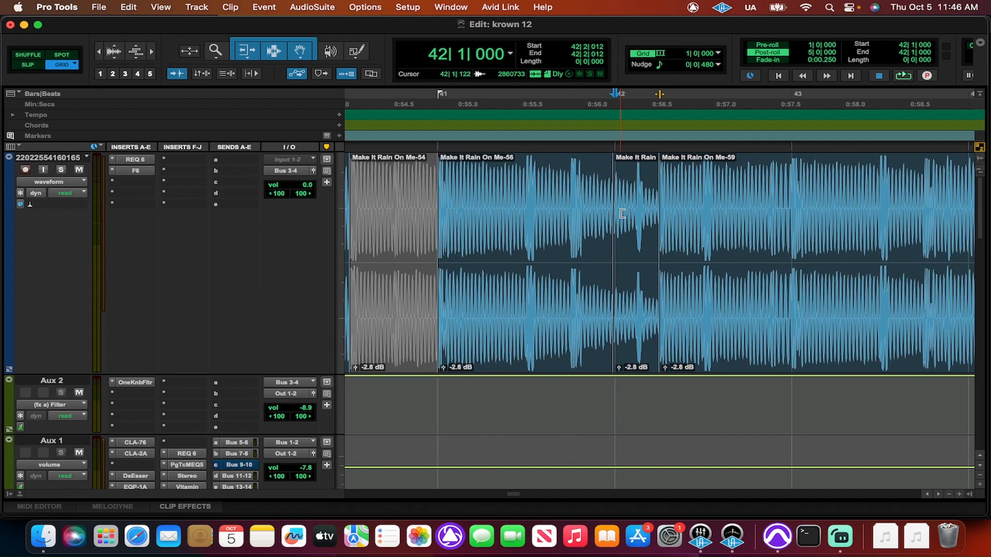
key(super+bracketleft)
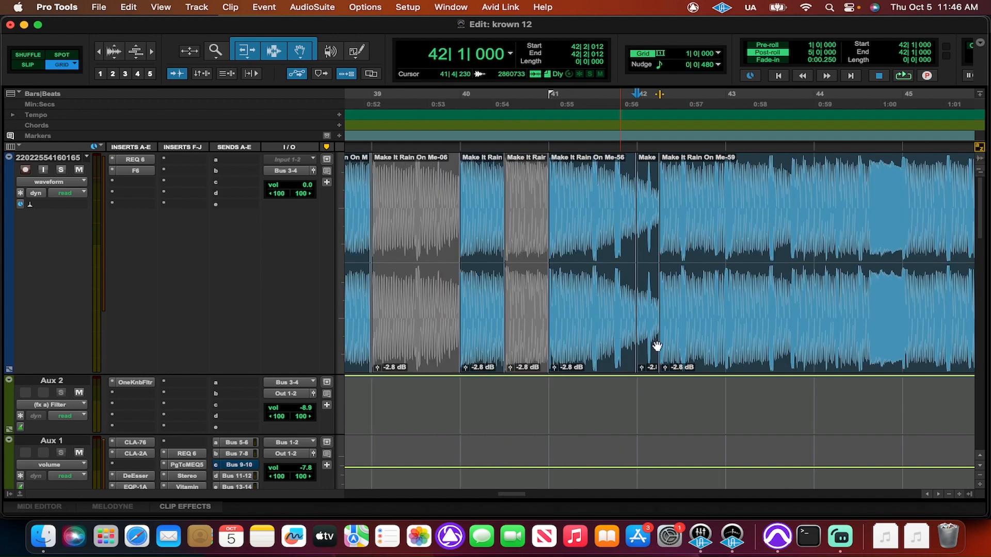
key(super+bracketleft)
key(super+bracketleft)
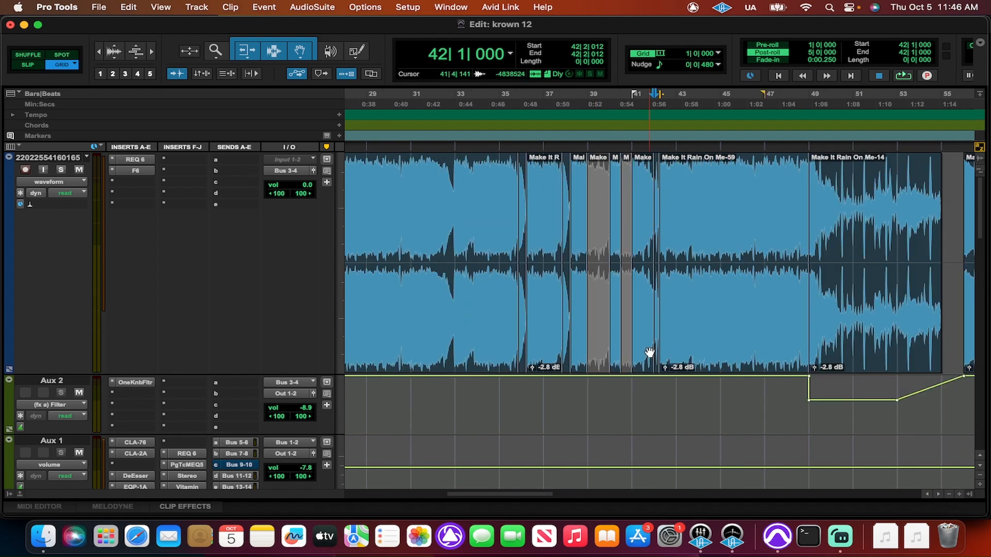
key(super+bracketright)
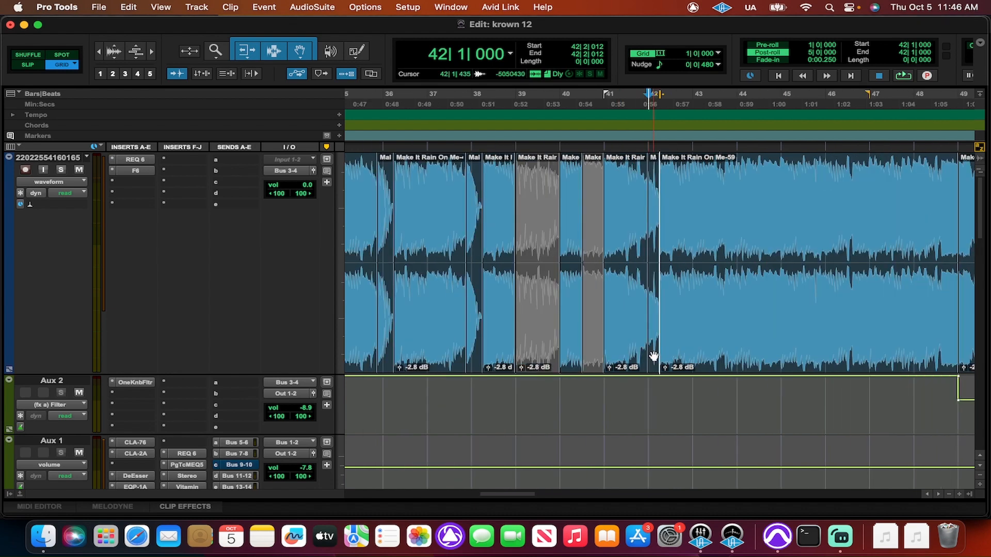
key(super+bracketright)
key(super+bracketright)
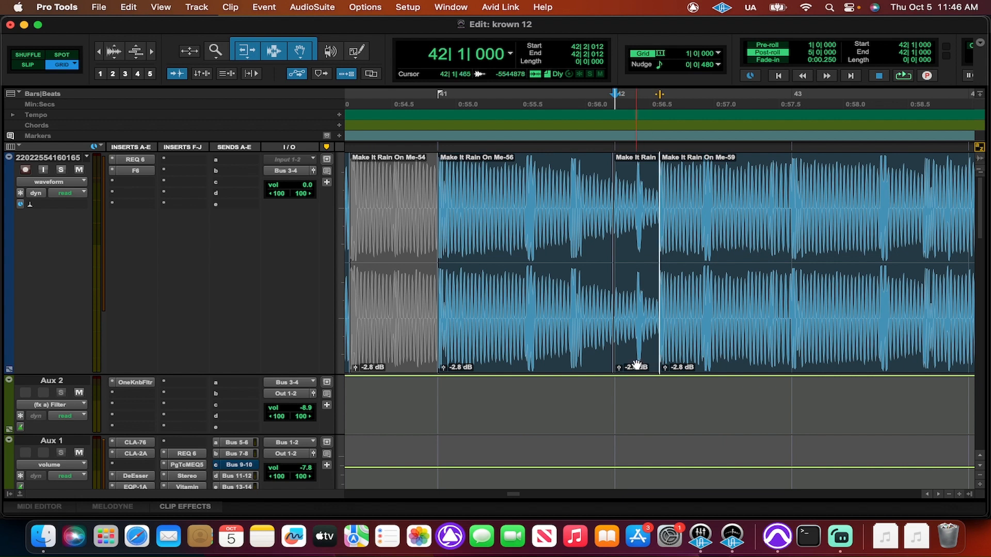
click(638, 365)
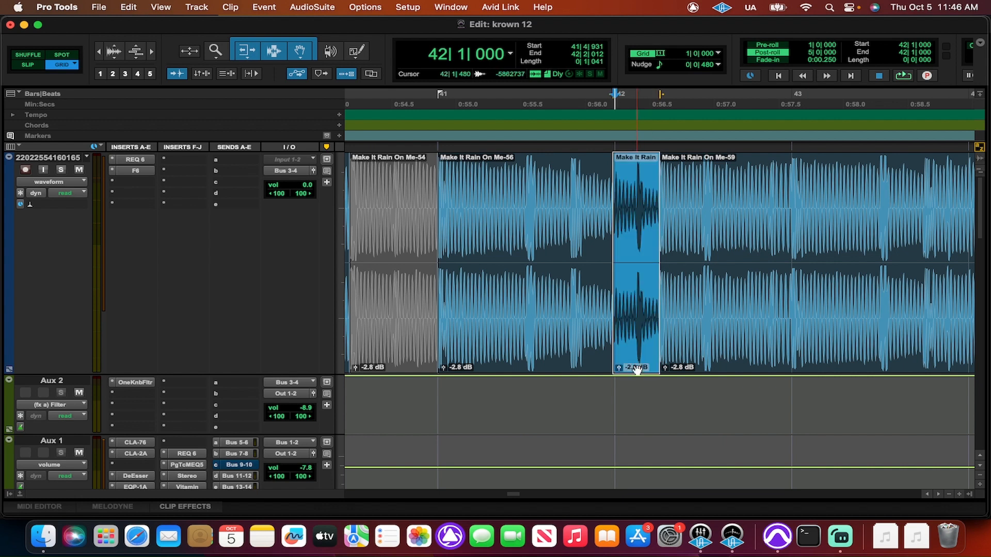
key(super+m)
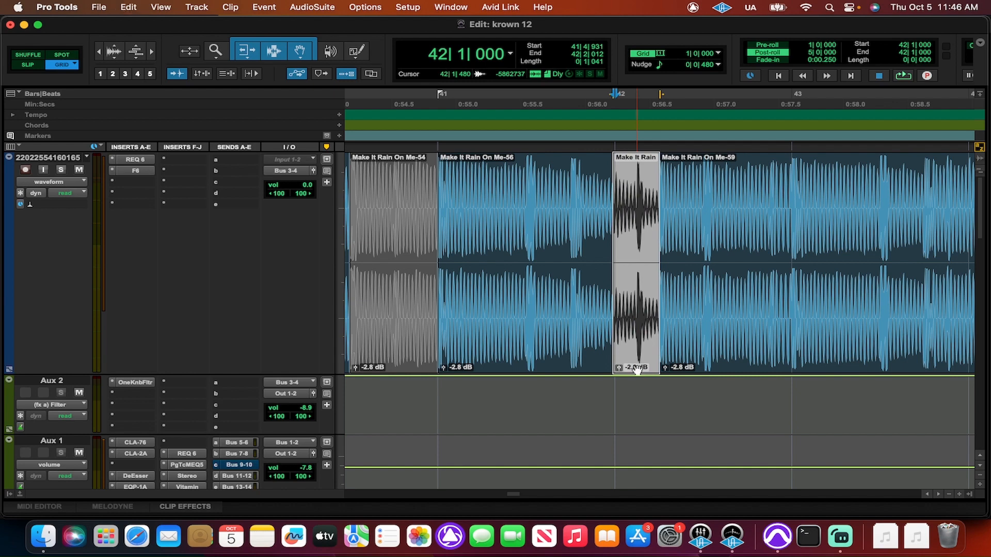
Step: Play the session from bar 40 through the muted clip near bar 42 to hear the drop, and stop playback just past it
key(r)
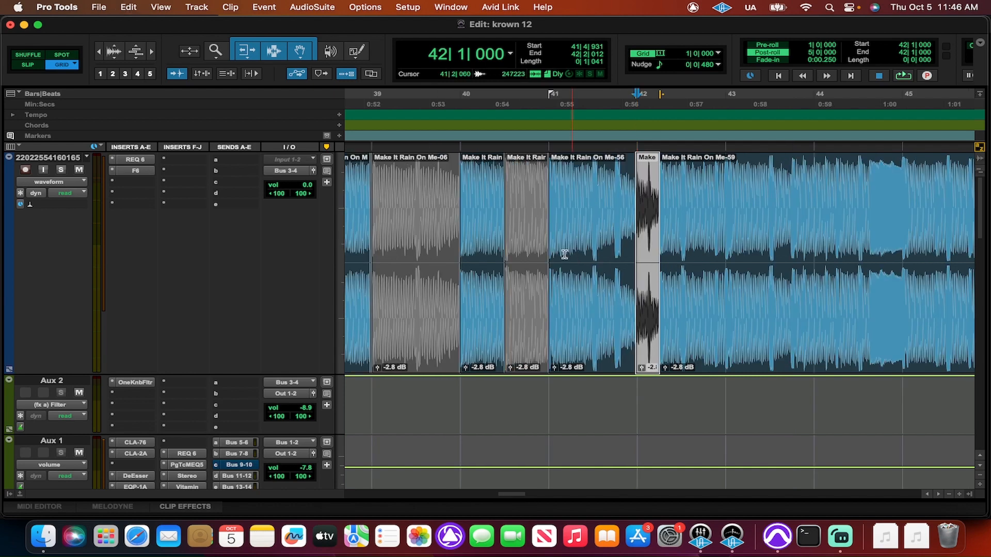
click(474, 98)
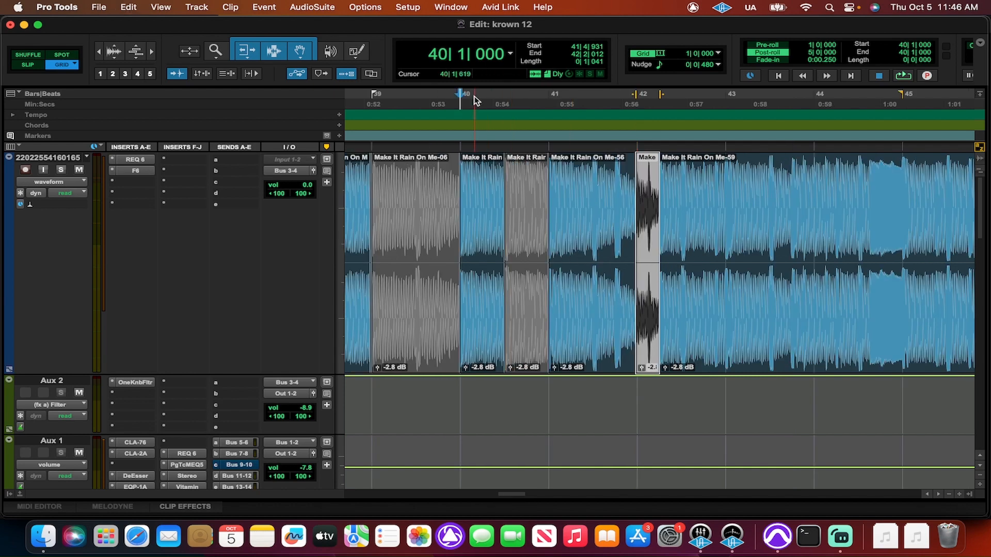
key(space)
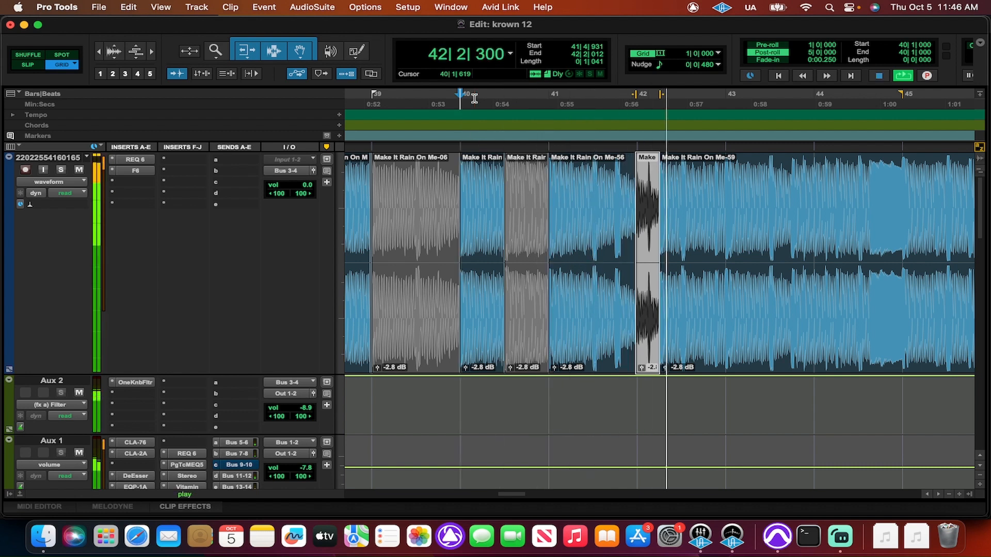
key(space)
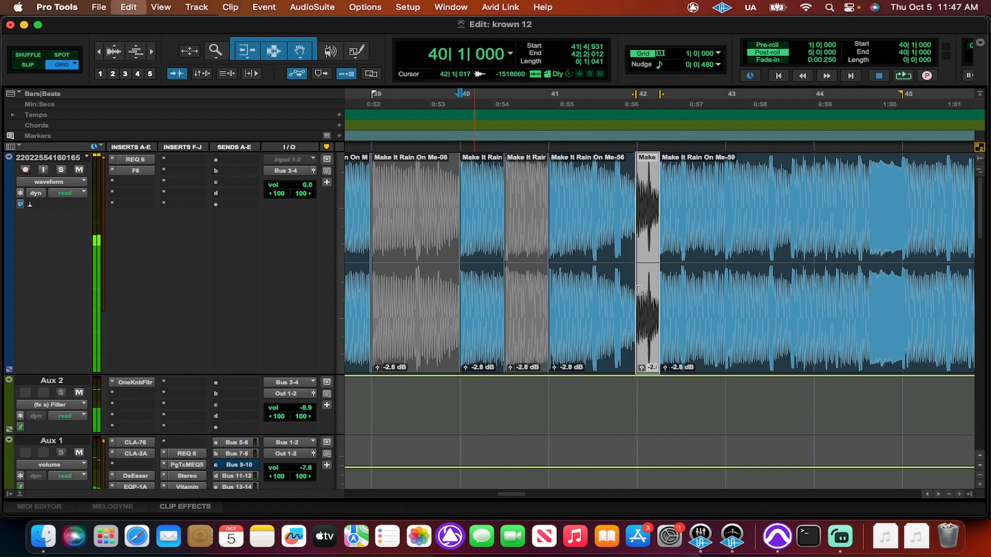
Step: Undo the clip mute and both beat clip splits, at 42|2|012 and 41|4|931
key(super+z)
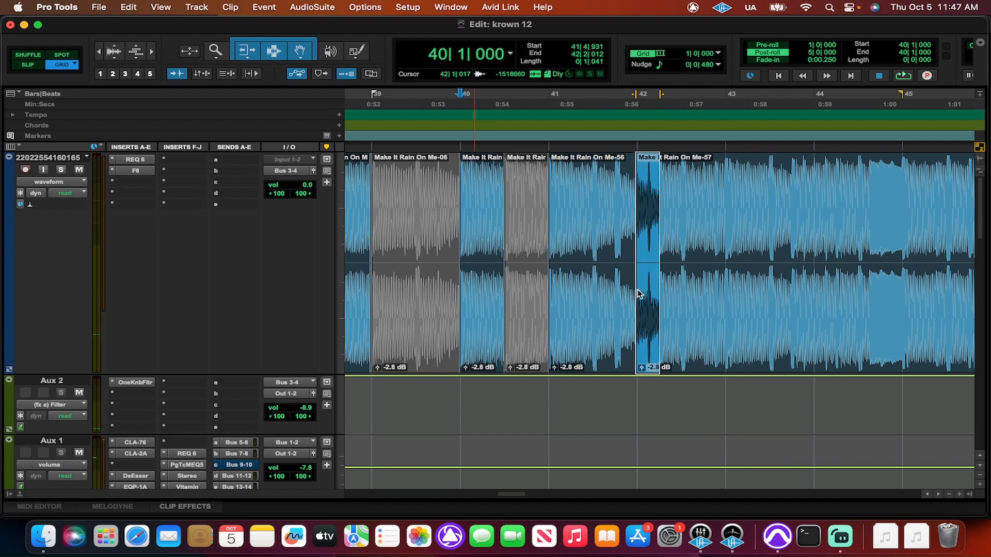
key(super+z)
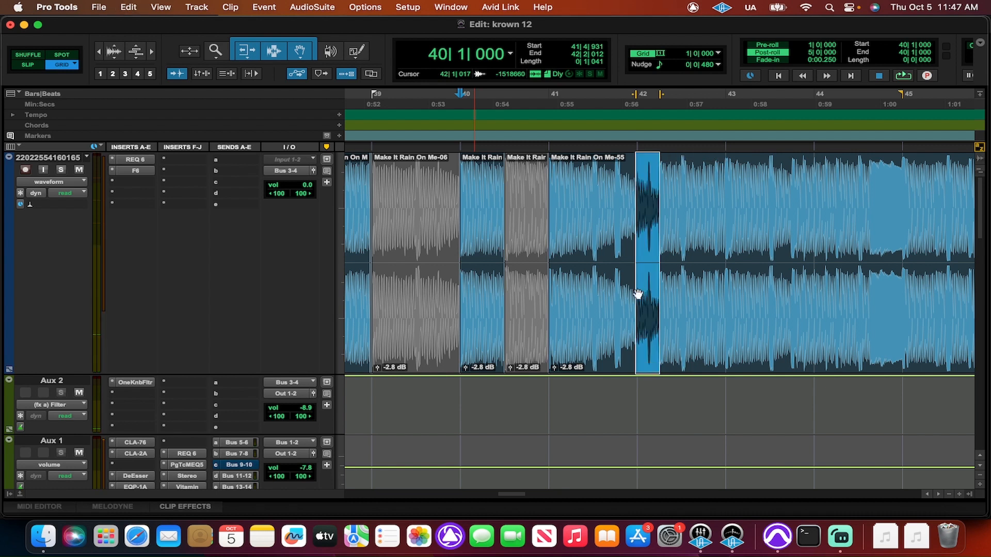